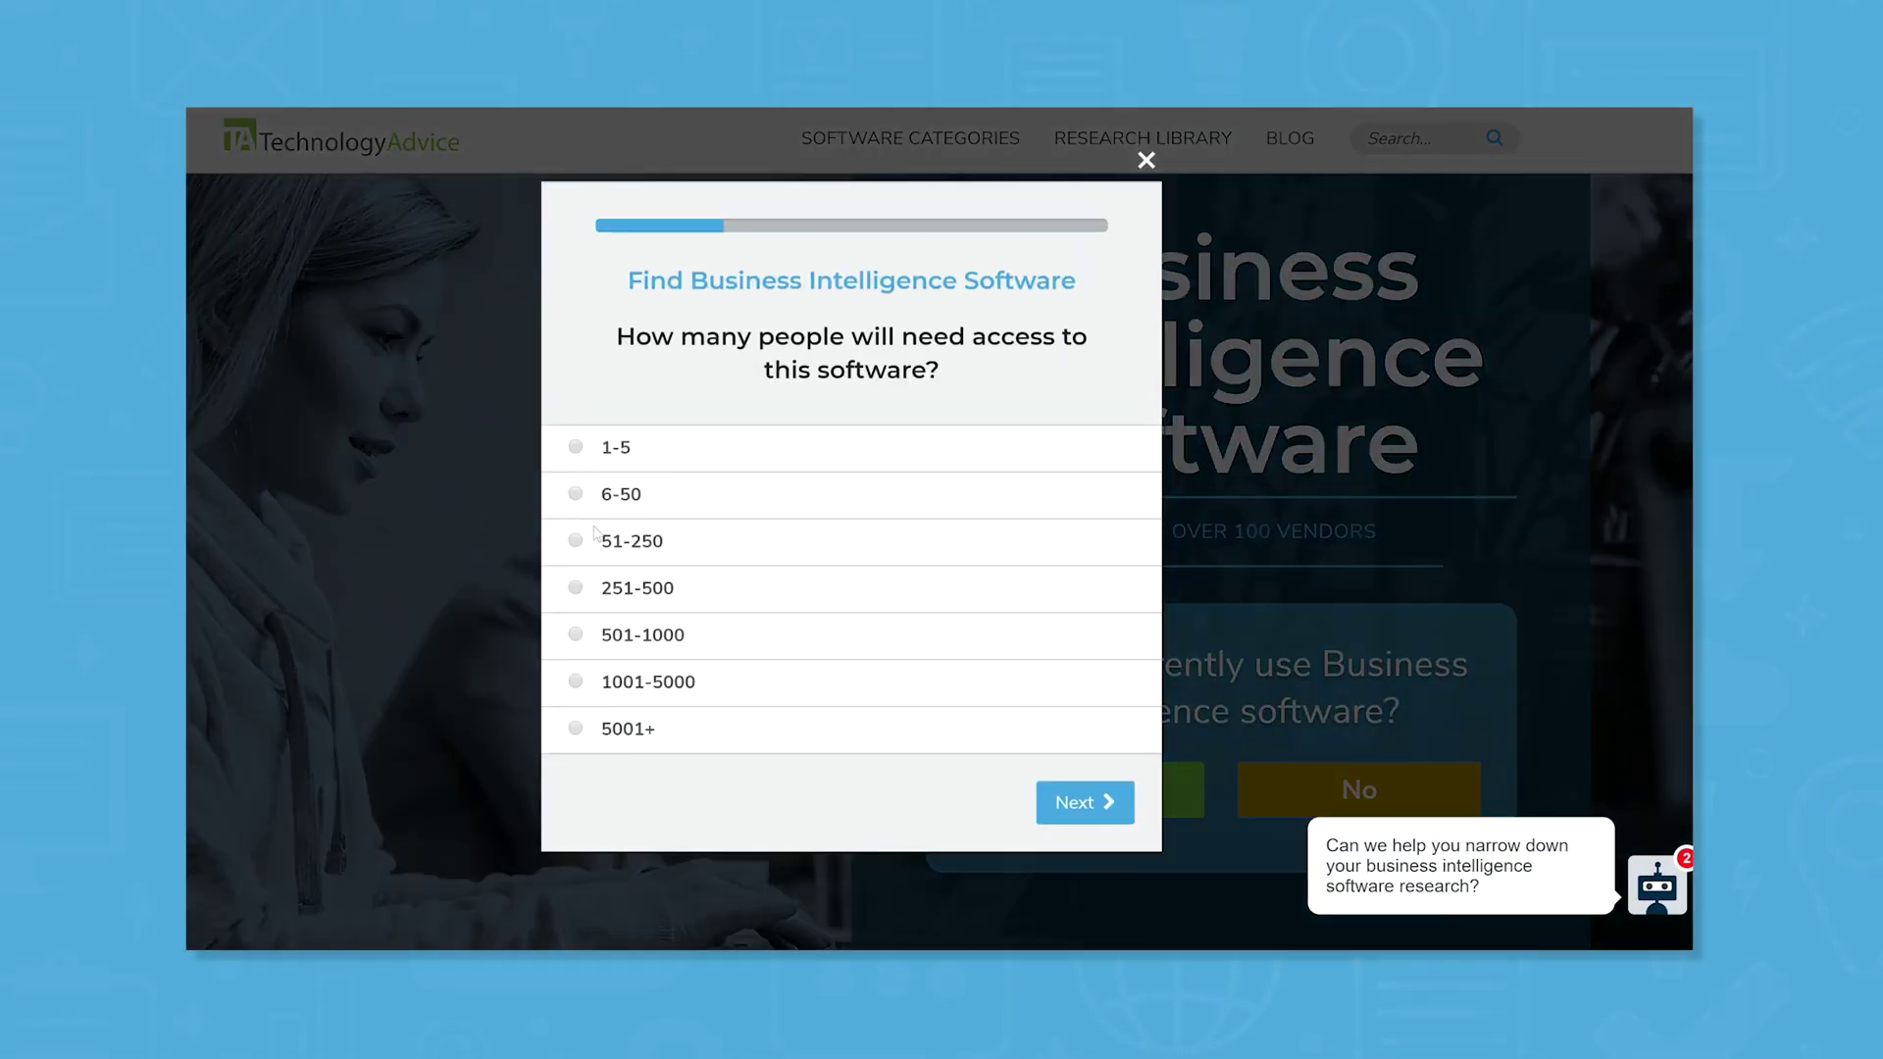
Advance past the team-size question and choose Media as the industry.
left_click(583, 542)
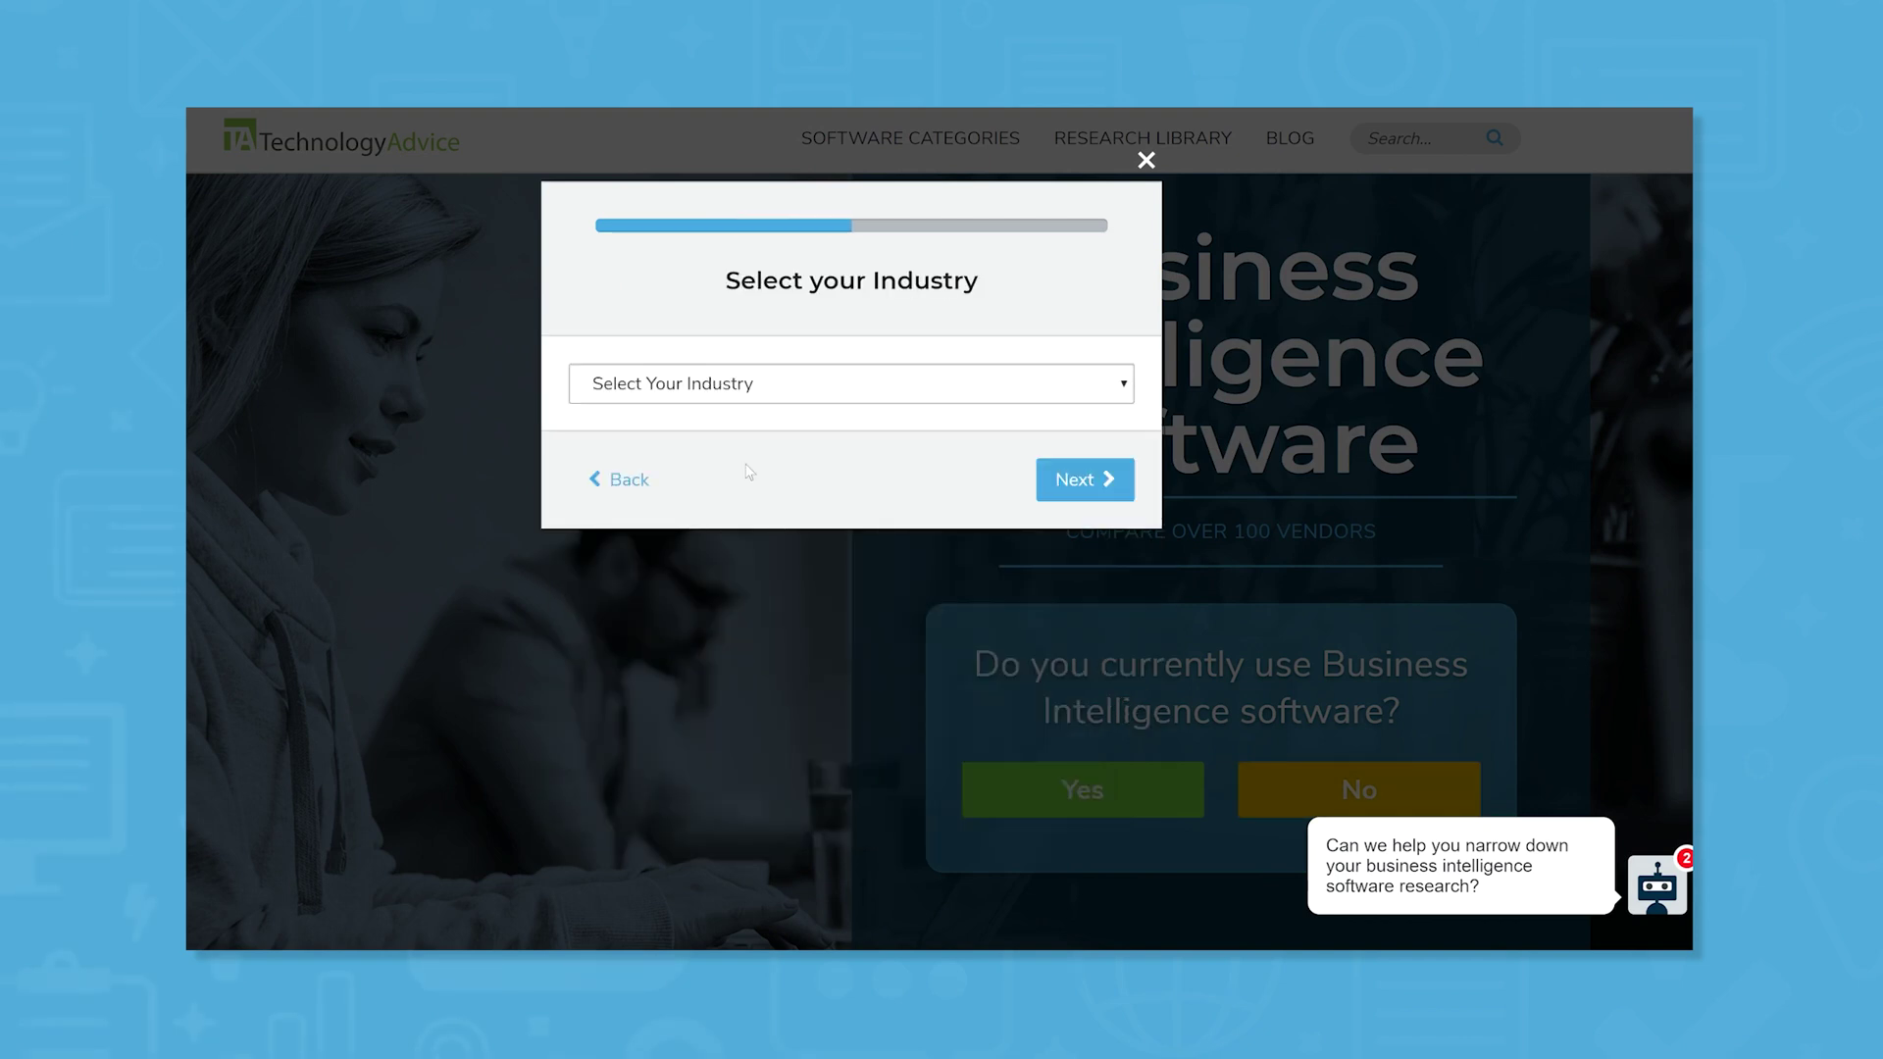
left_click(818, 395)
scroll(854, 550, "down", 5)
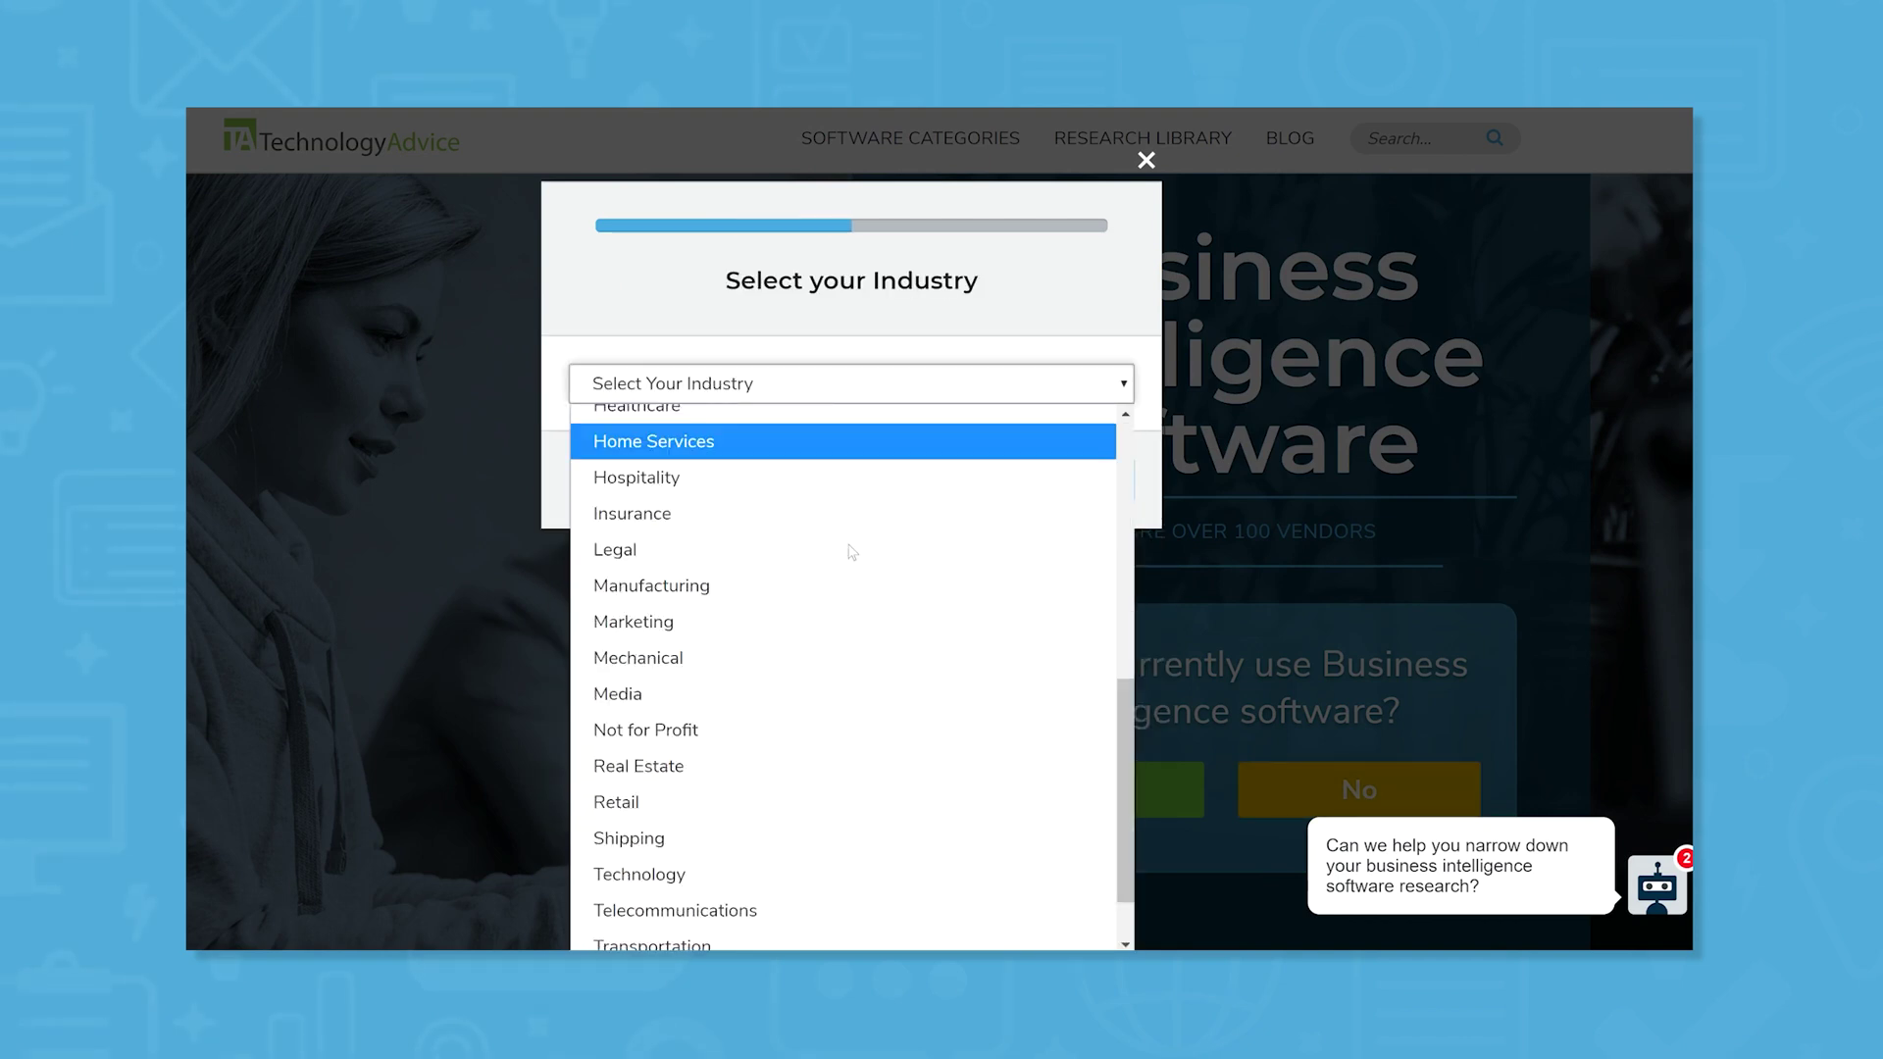
scroll(854, 545, "down", 1)
left_click(828, 642)
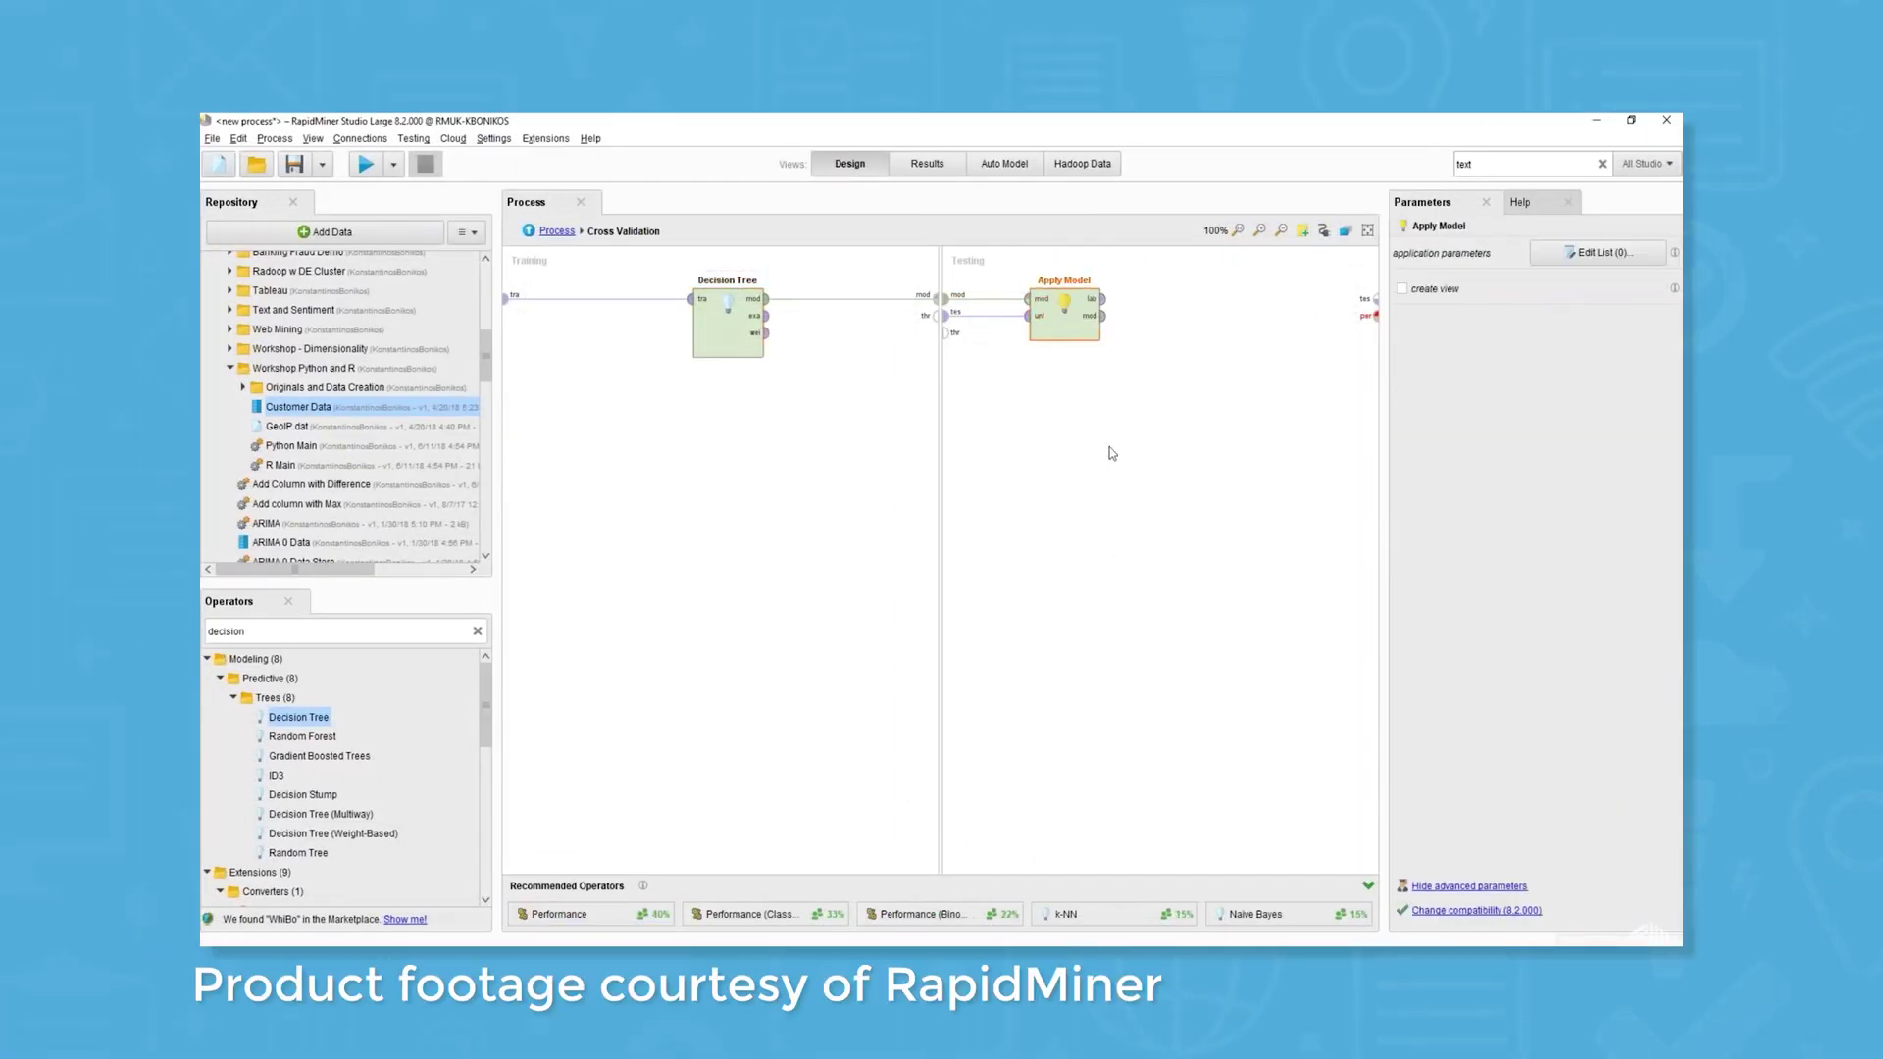
Place the recommended Performance operator after Apply Model in the Testing subprocess.
left_click_drag(590, 915, 1232, 312)
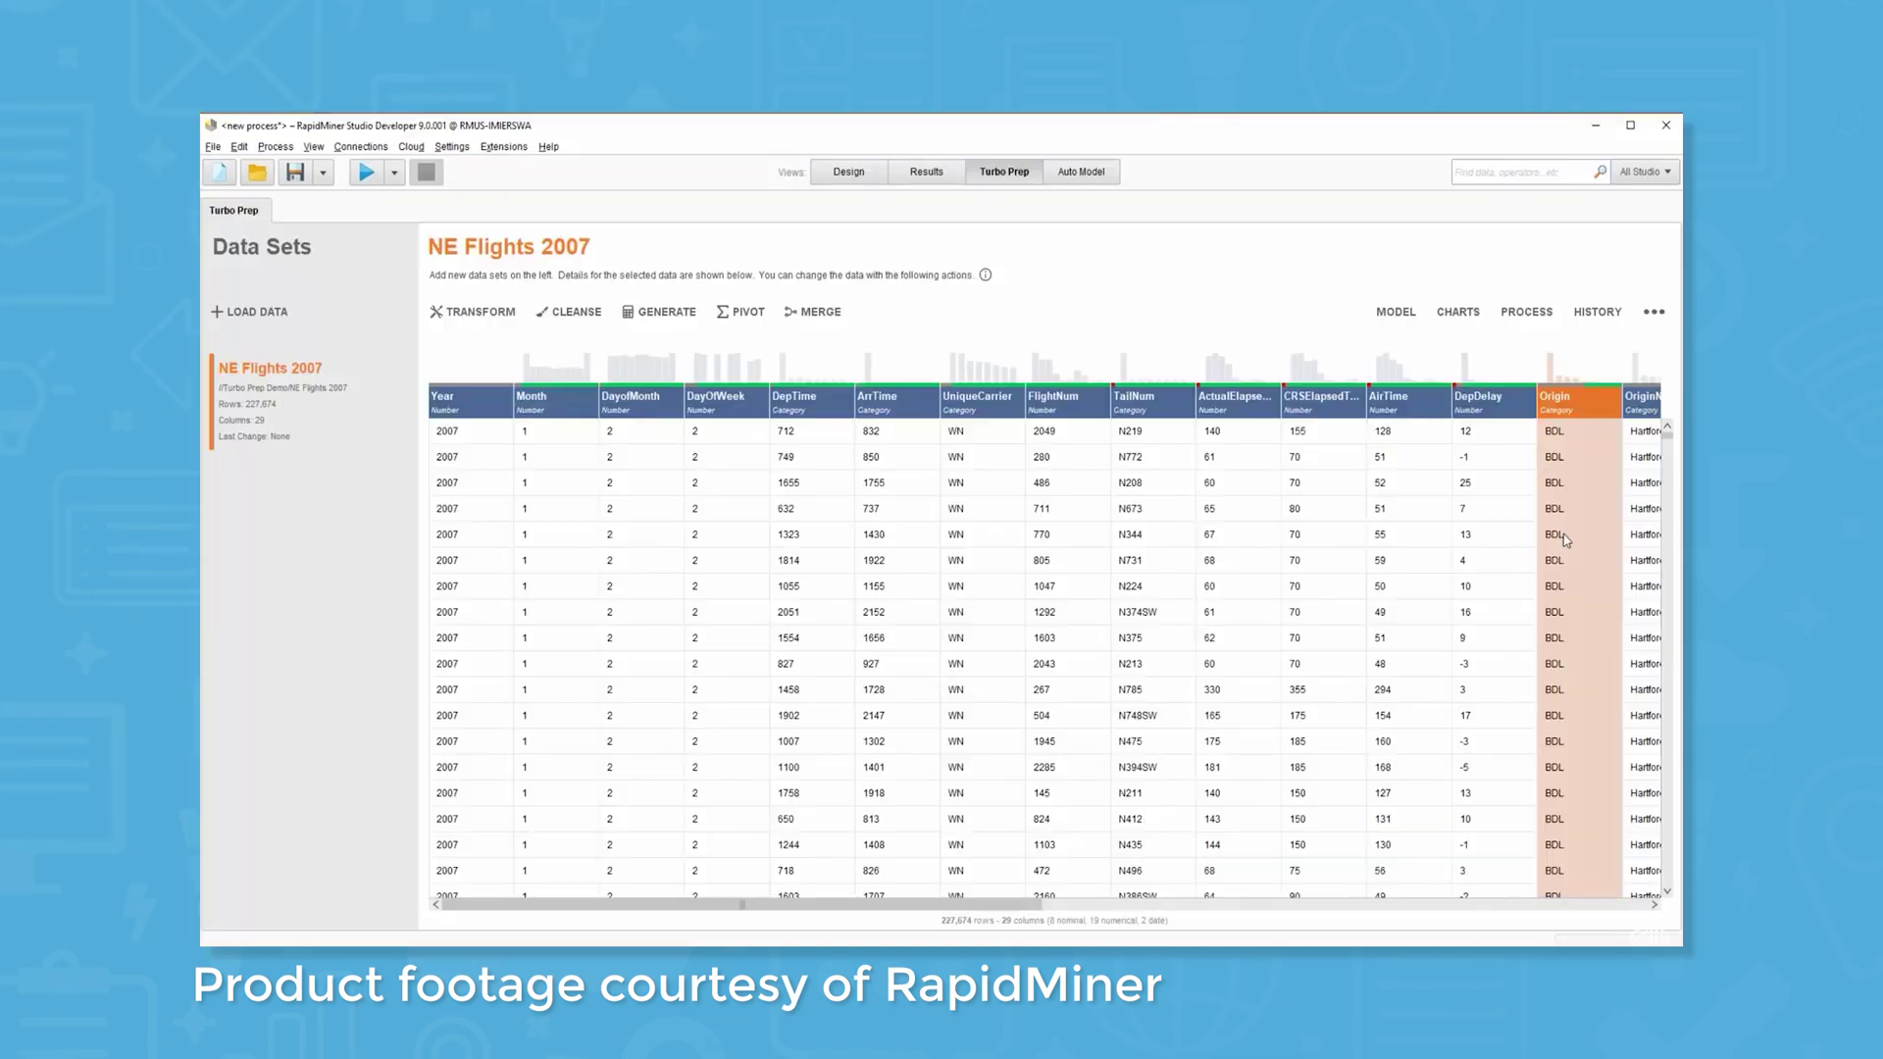
Filter the NE Flights 2007 rows on Origin with BOS as the value.
right_click(1556, 535)
mouse_move(1611, 545)
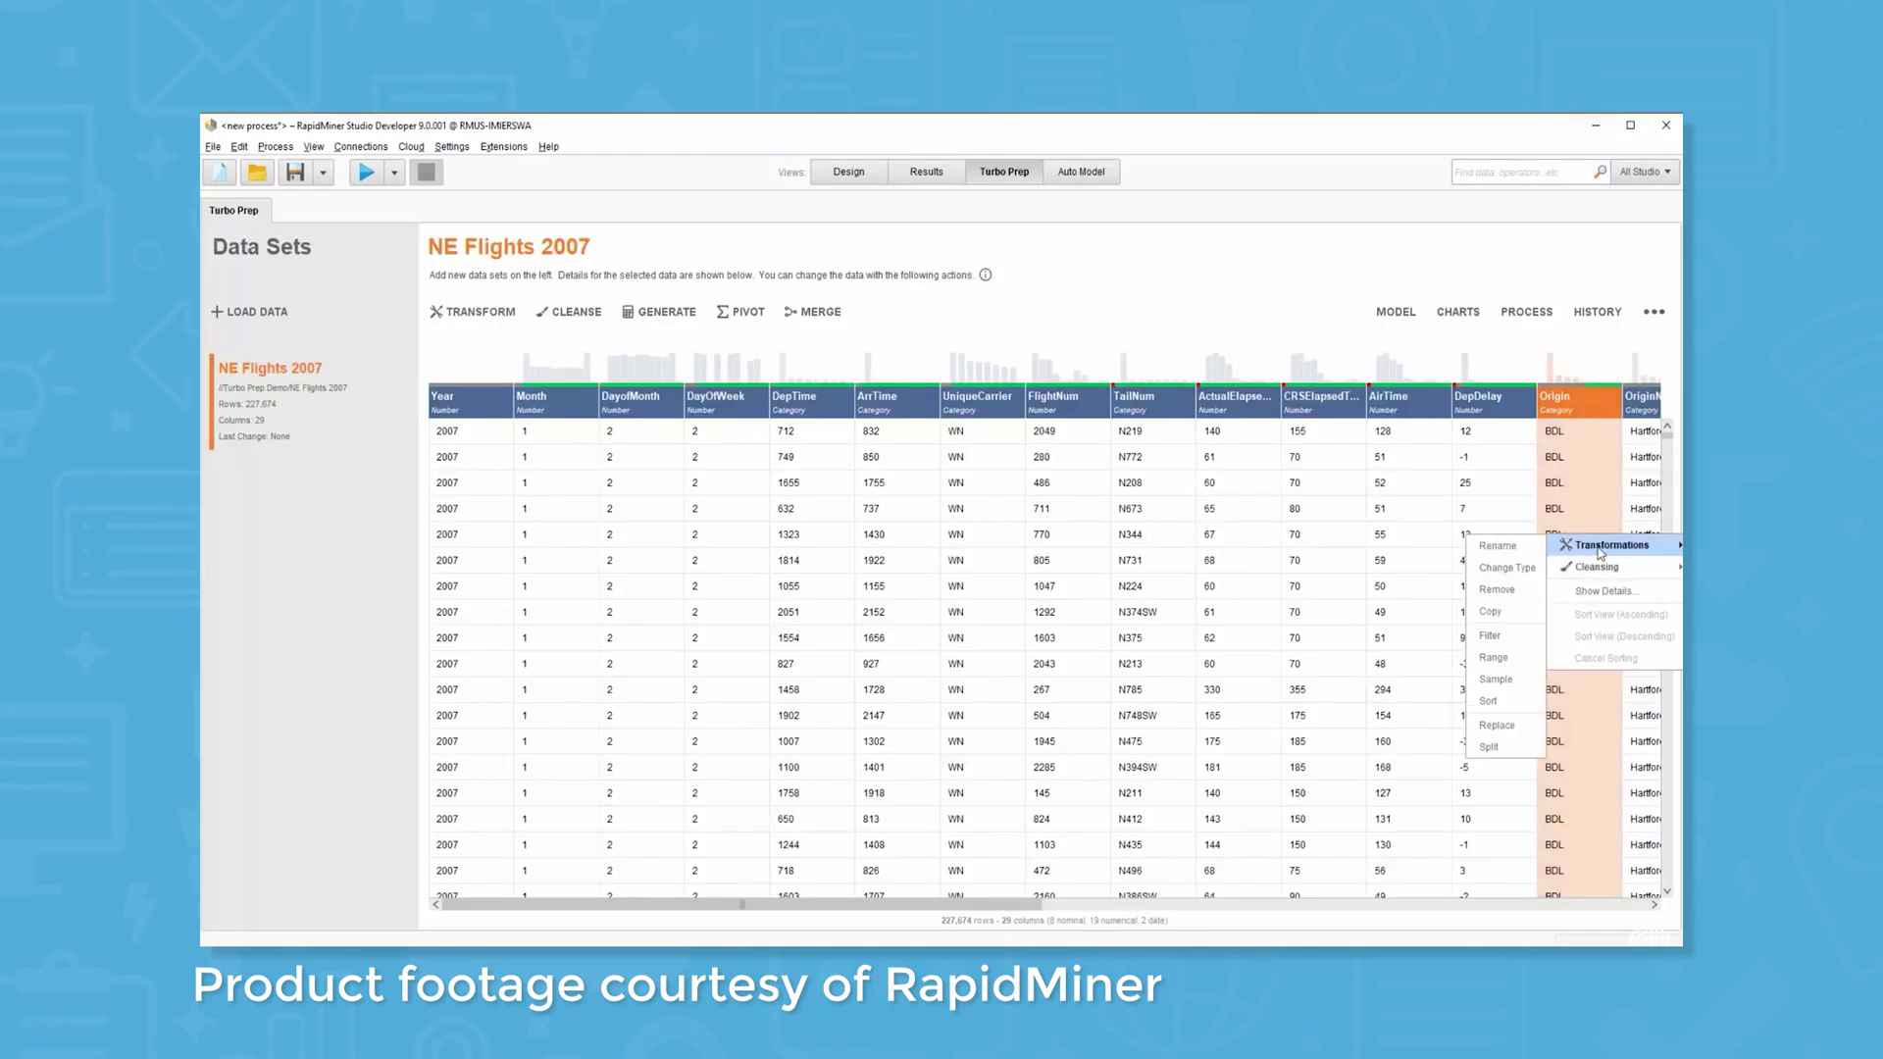
left_click(1496, 636)
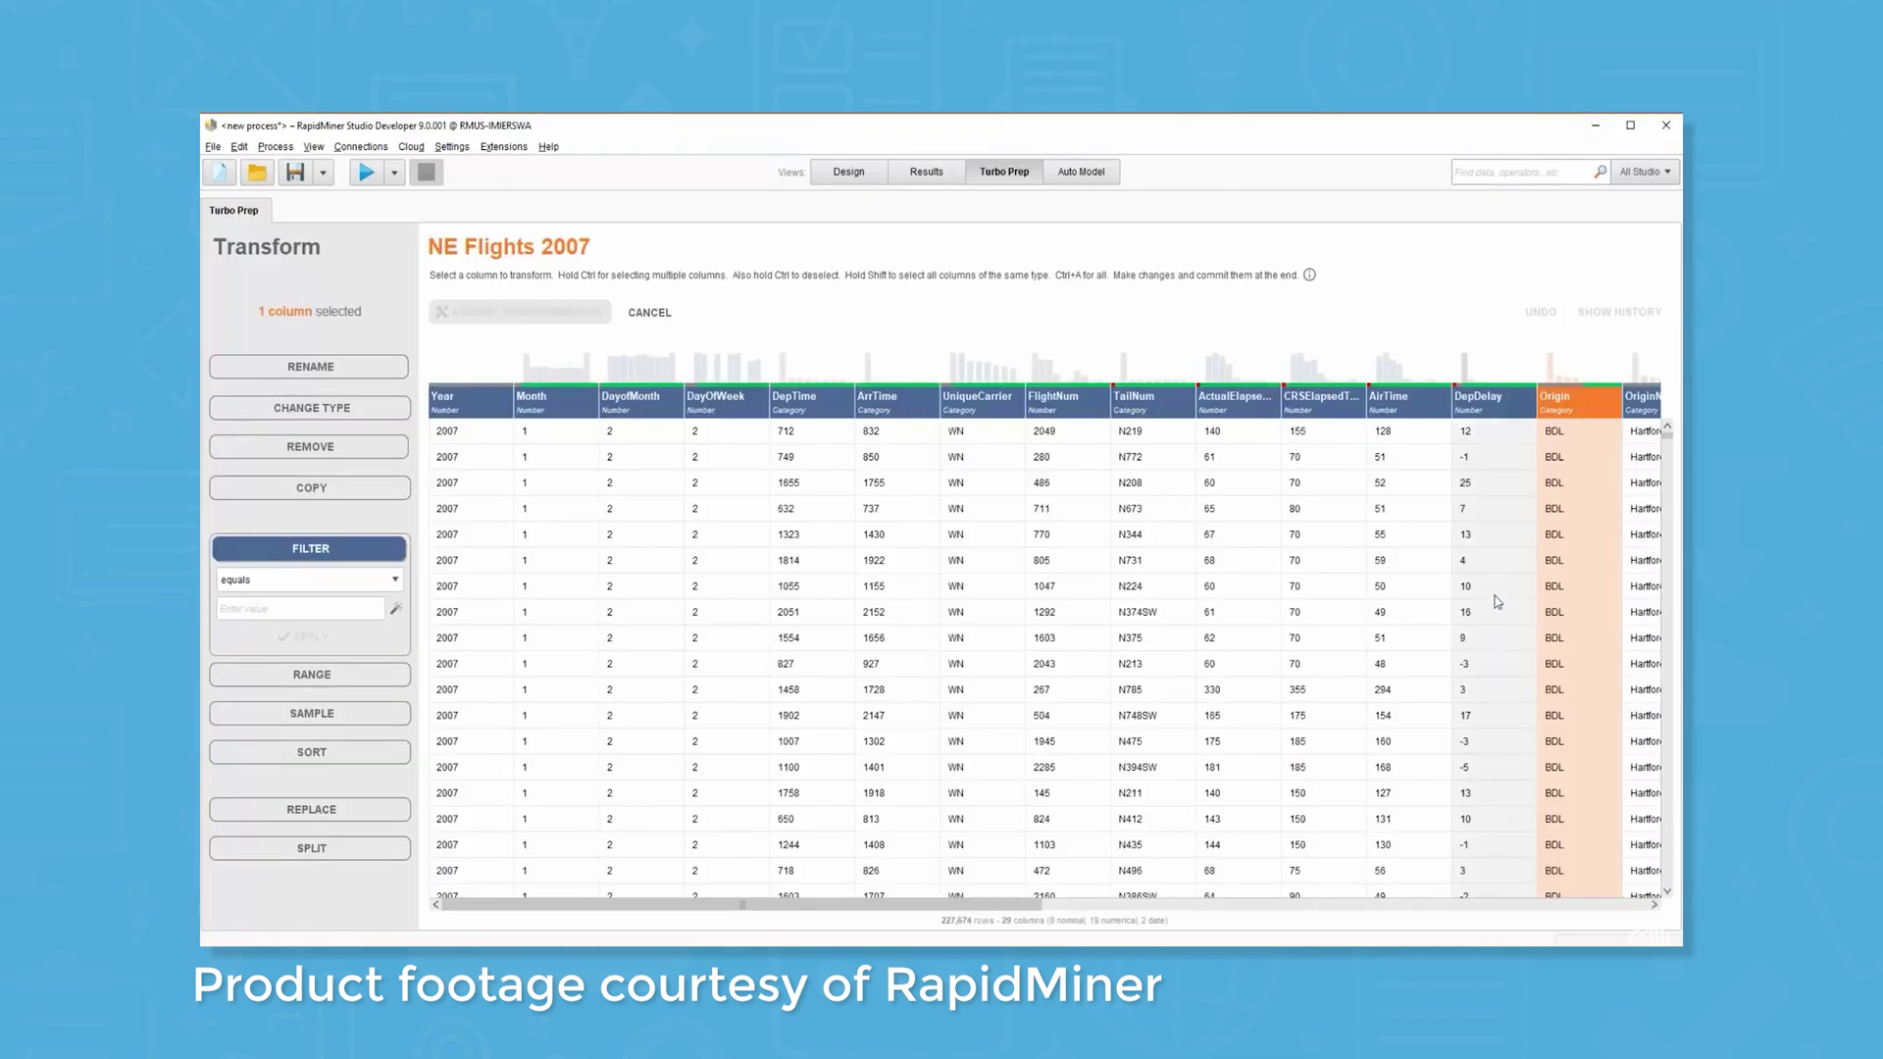
left_click(281, 608)
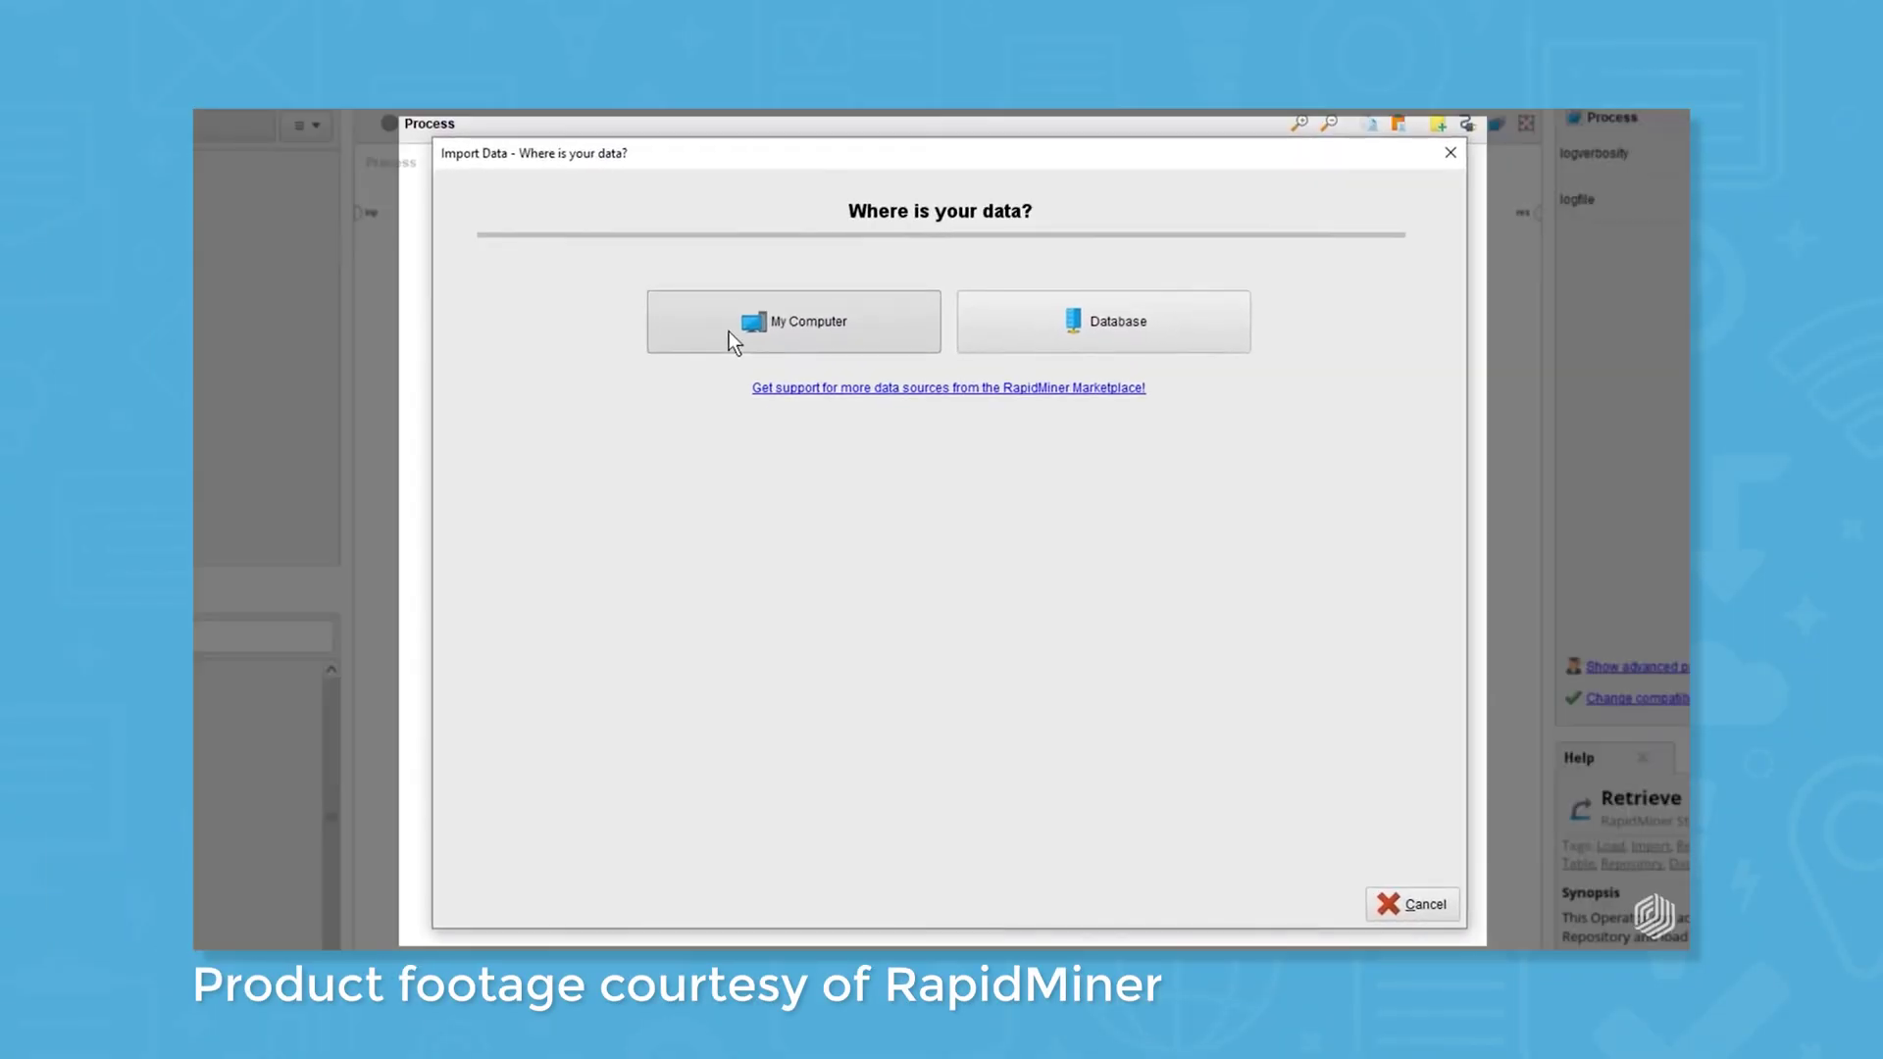
Import customer-churn-data.xlsx from Desktop into the Data folder named Customer data.
left_click(727, 336)
left_click(515, 346)
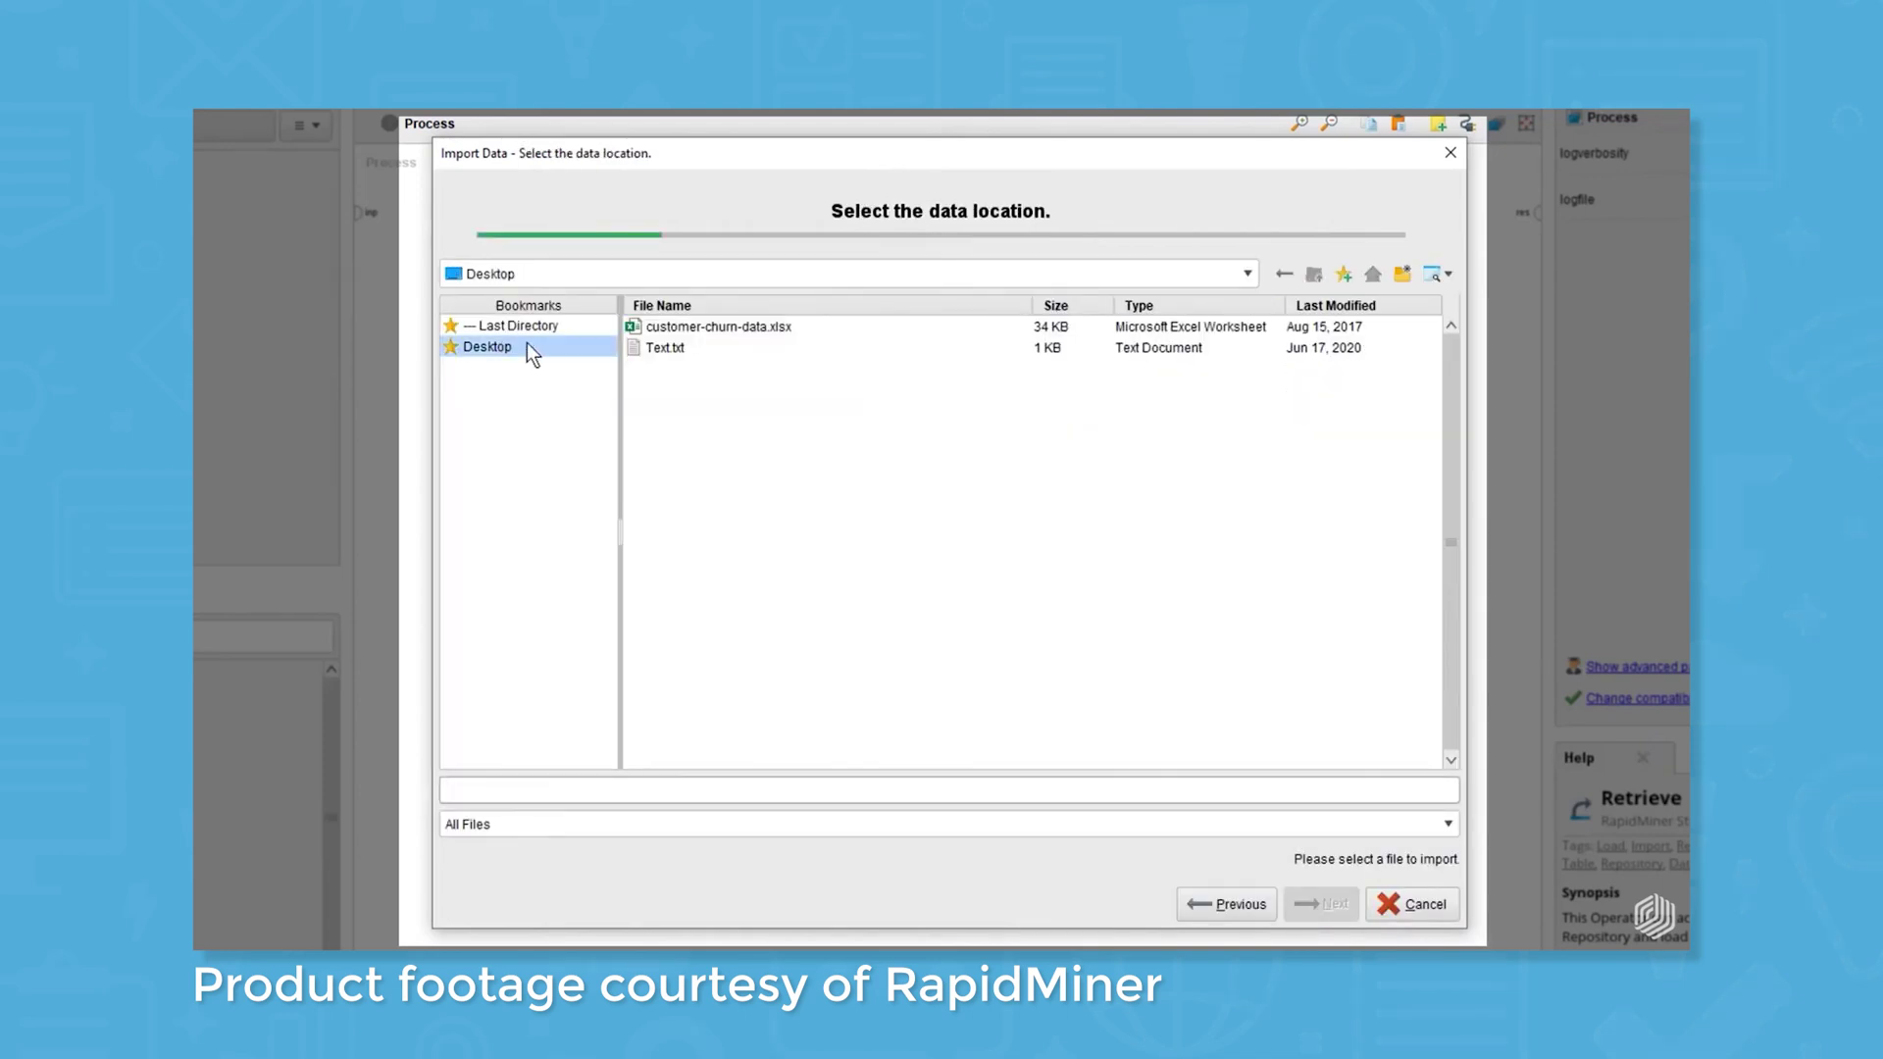
left_click(696, 325)
left_click(1322, 903)
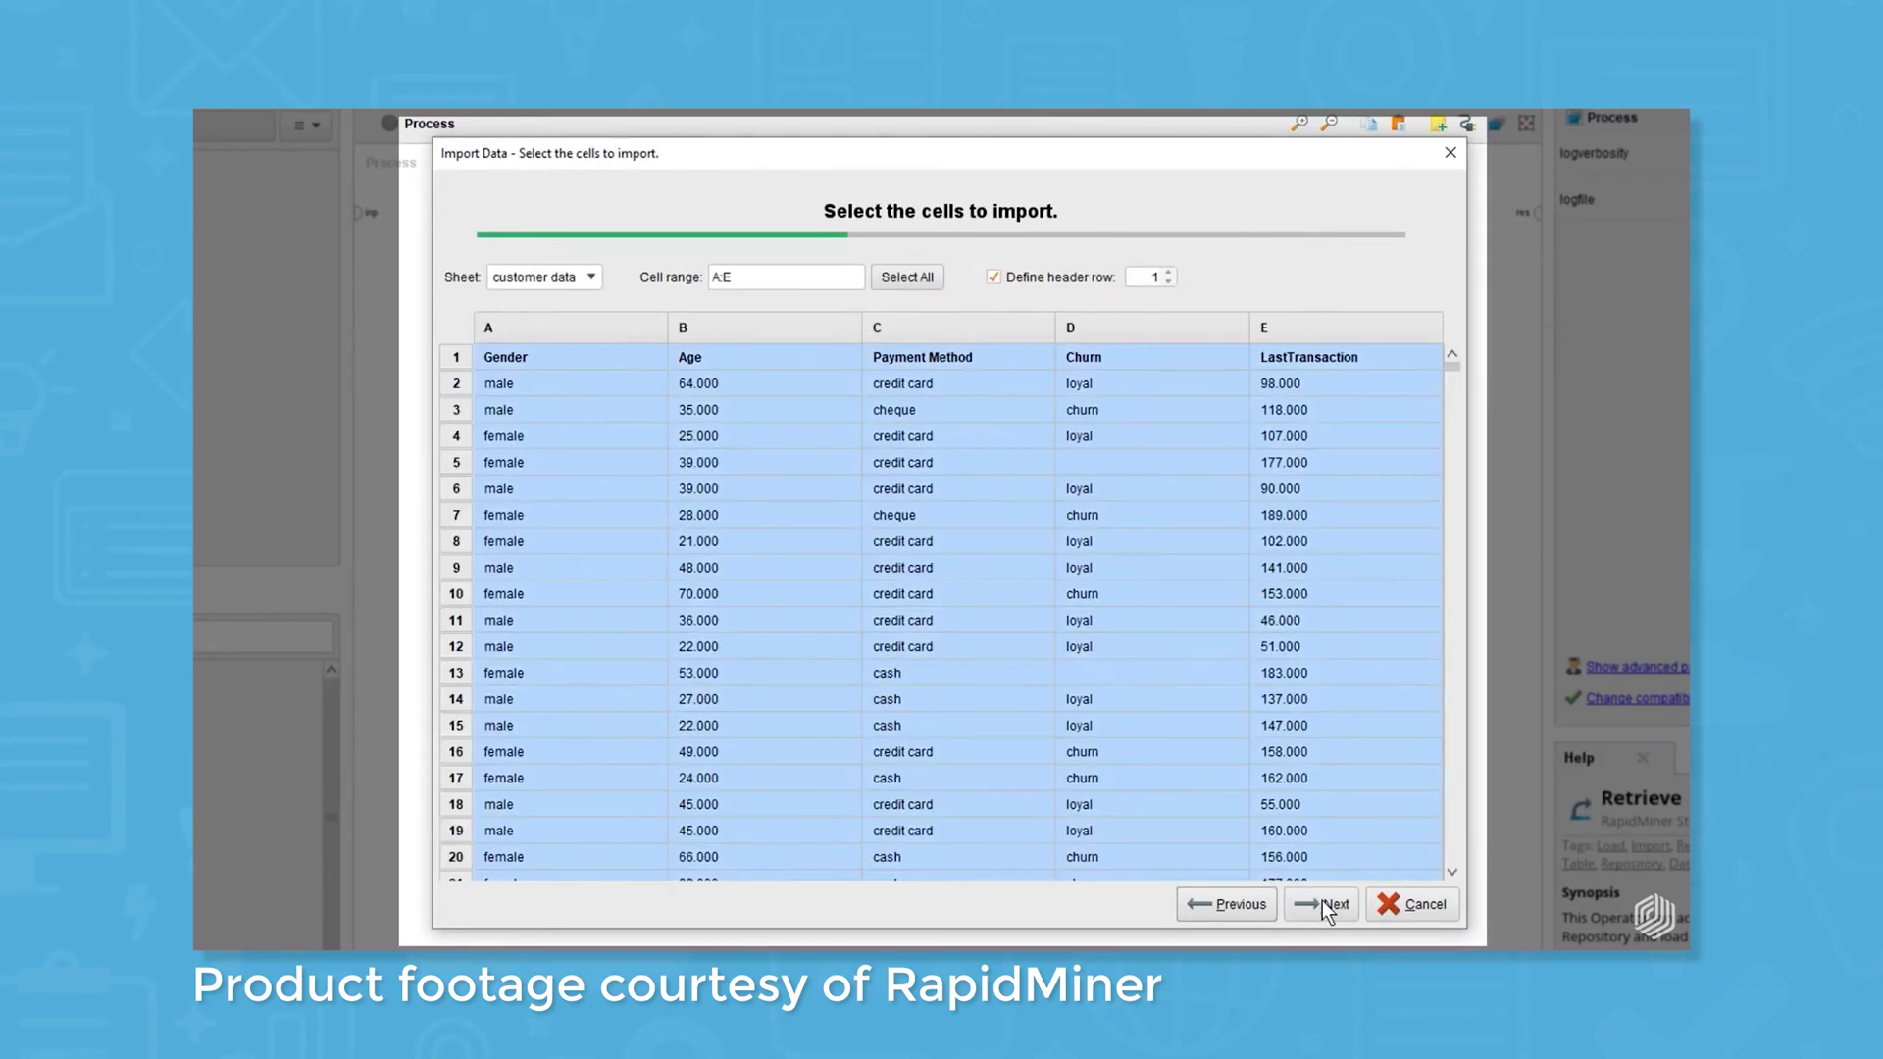
left_click(1322, 901)
left_click(507, 321)
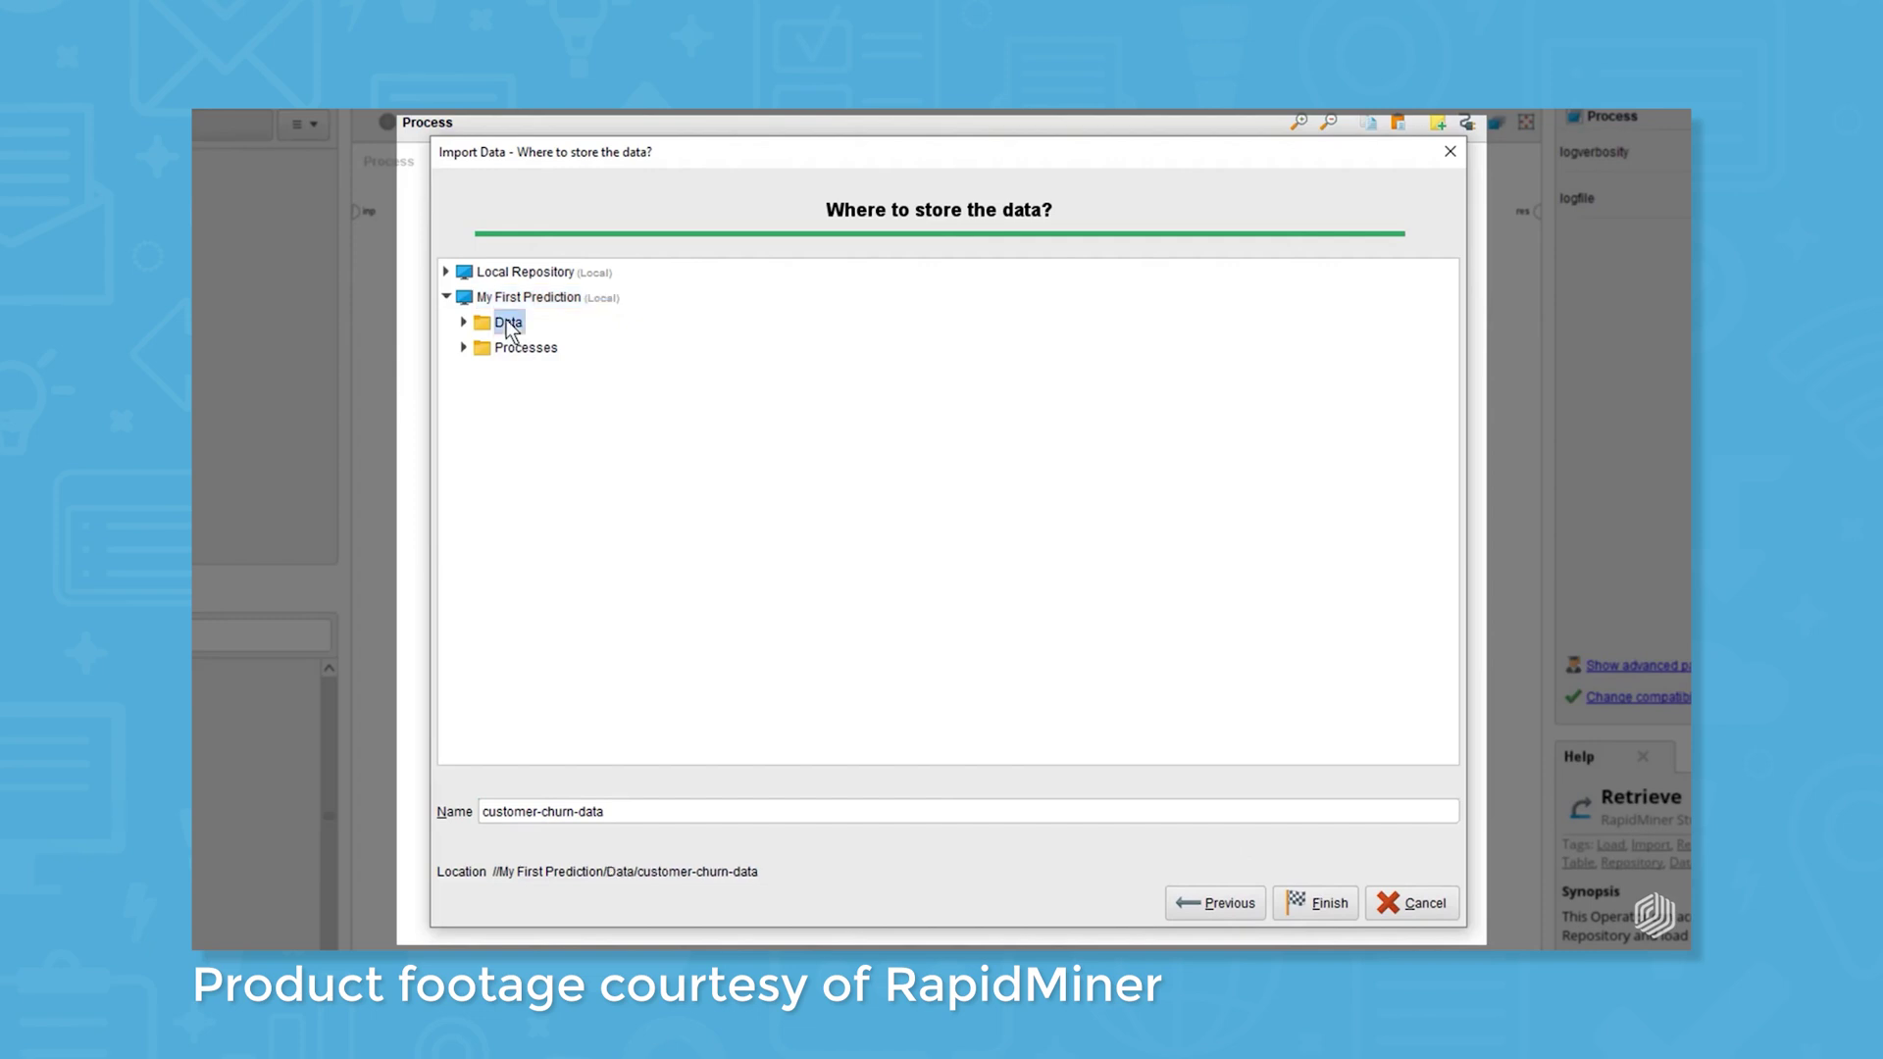
left_click_drag(637, 808, 472, 807)
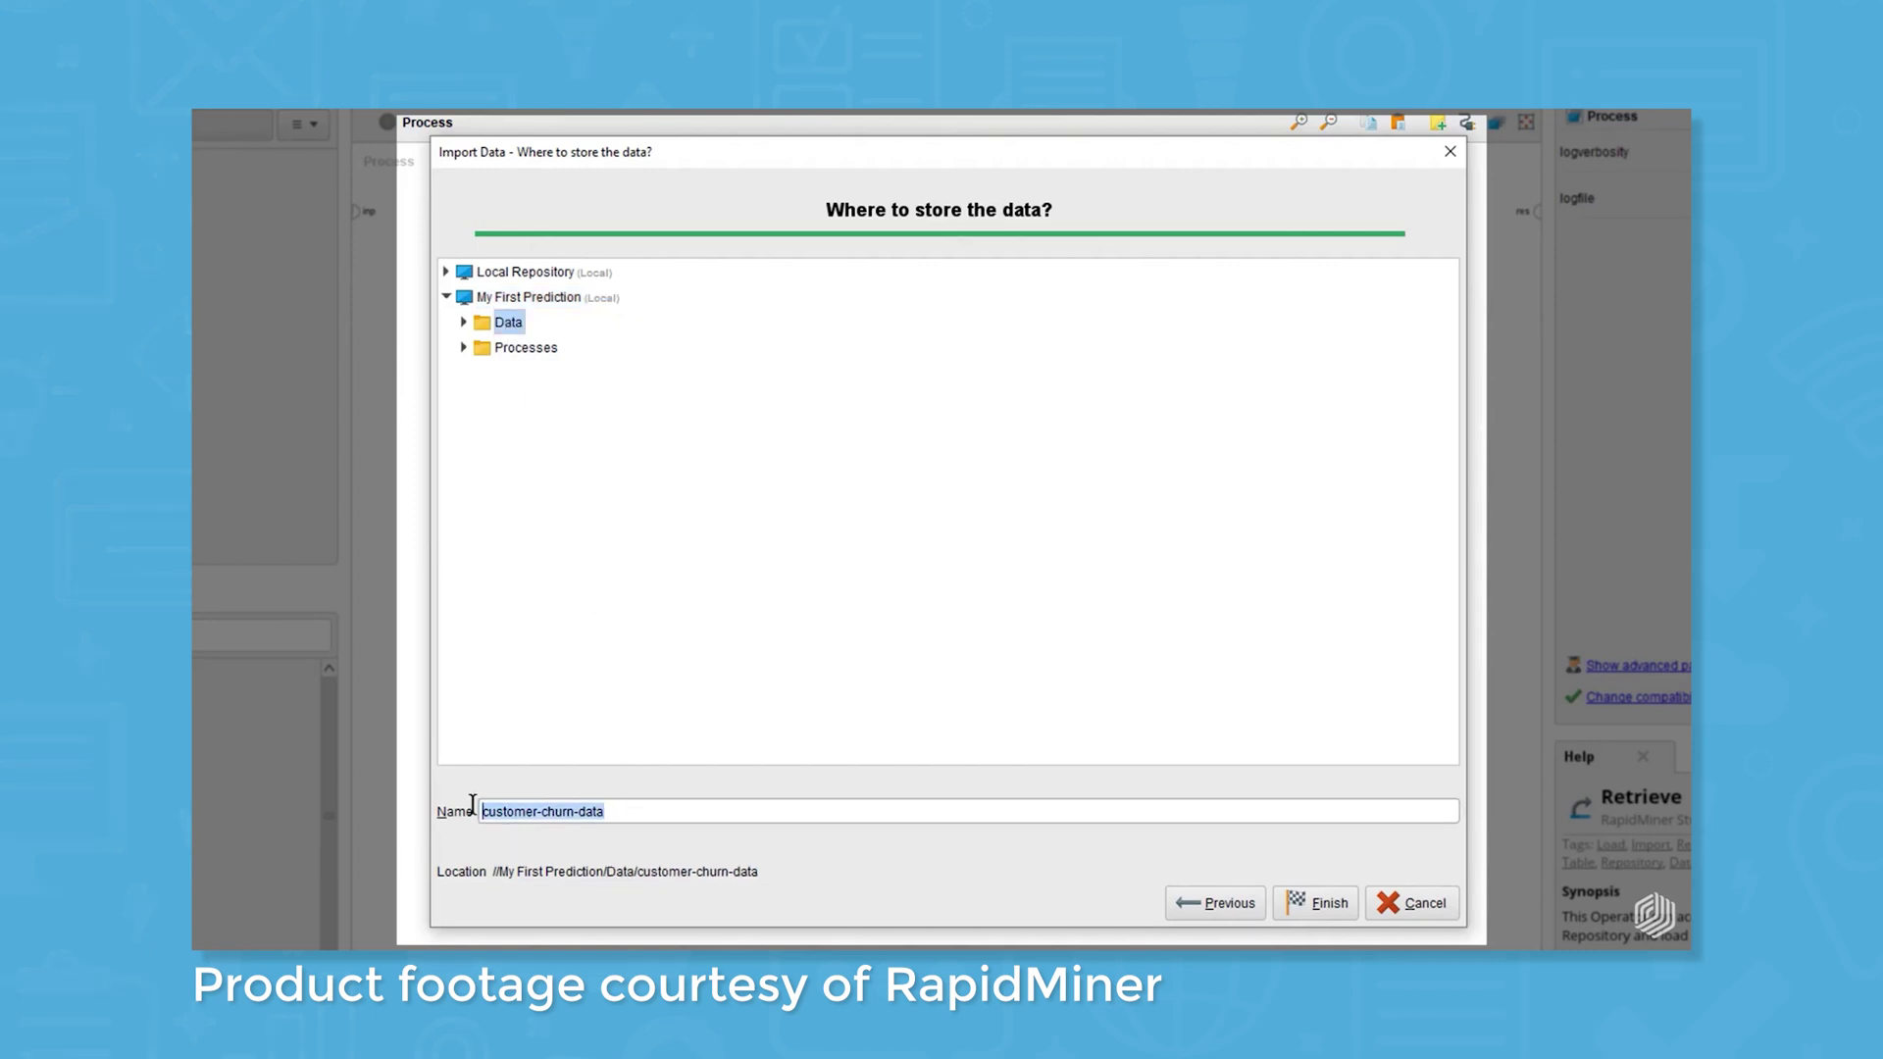
type("Customer data")
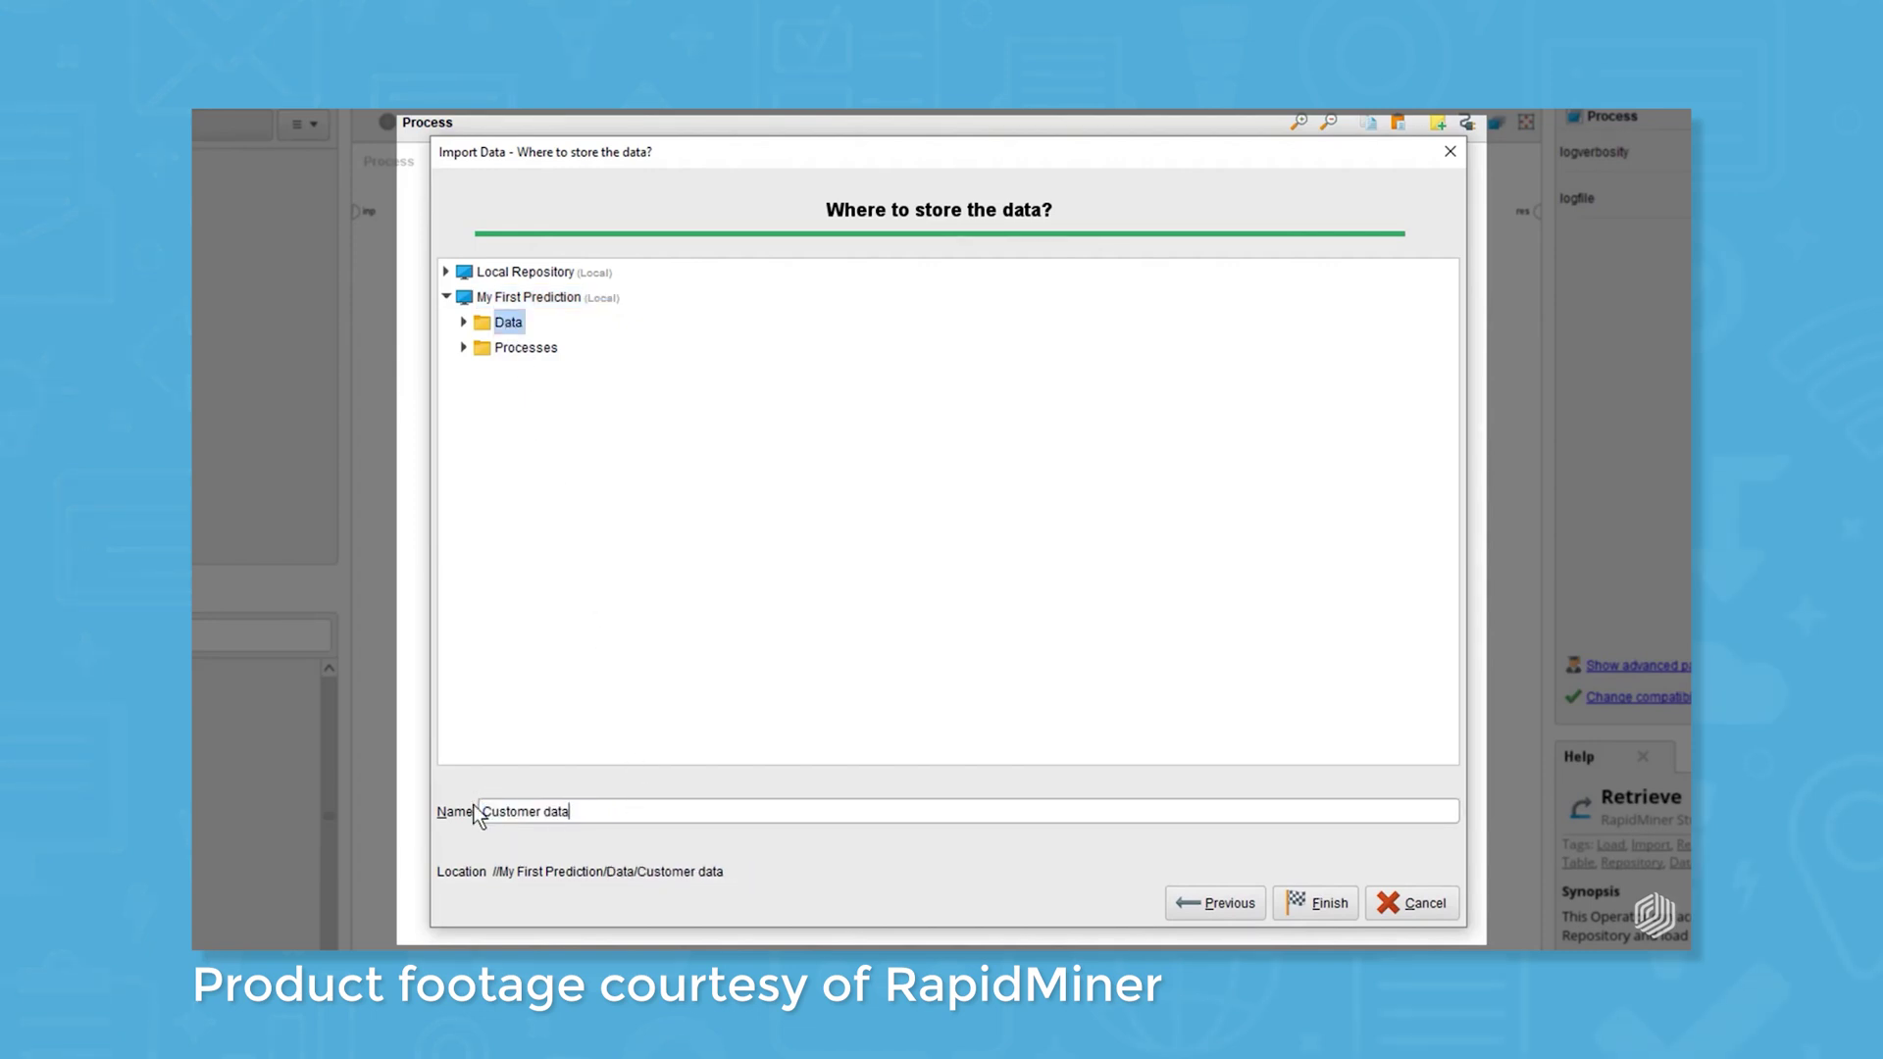
left_click(1304, 900)
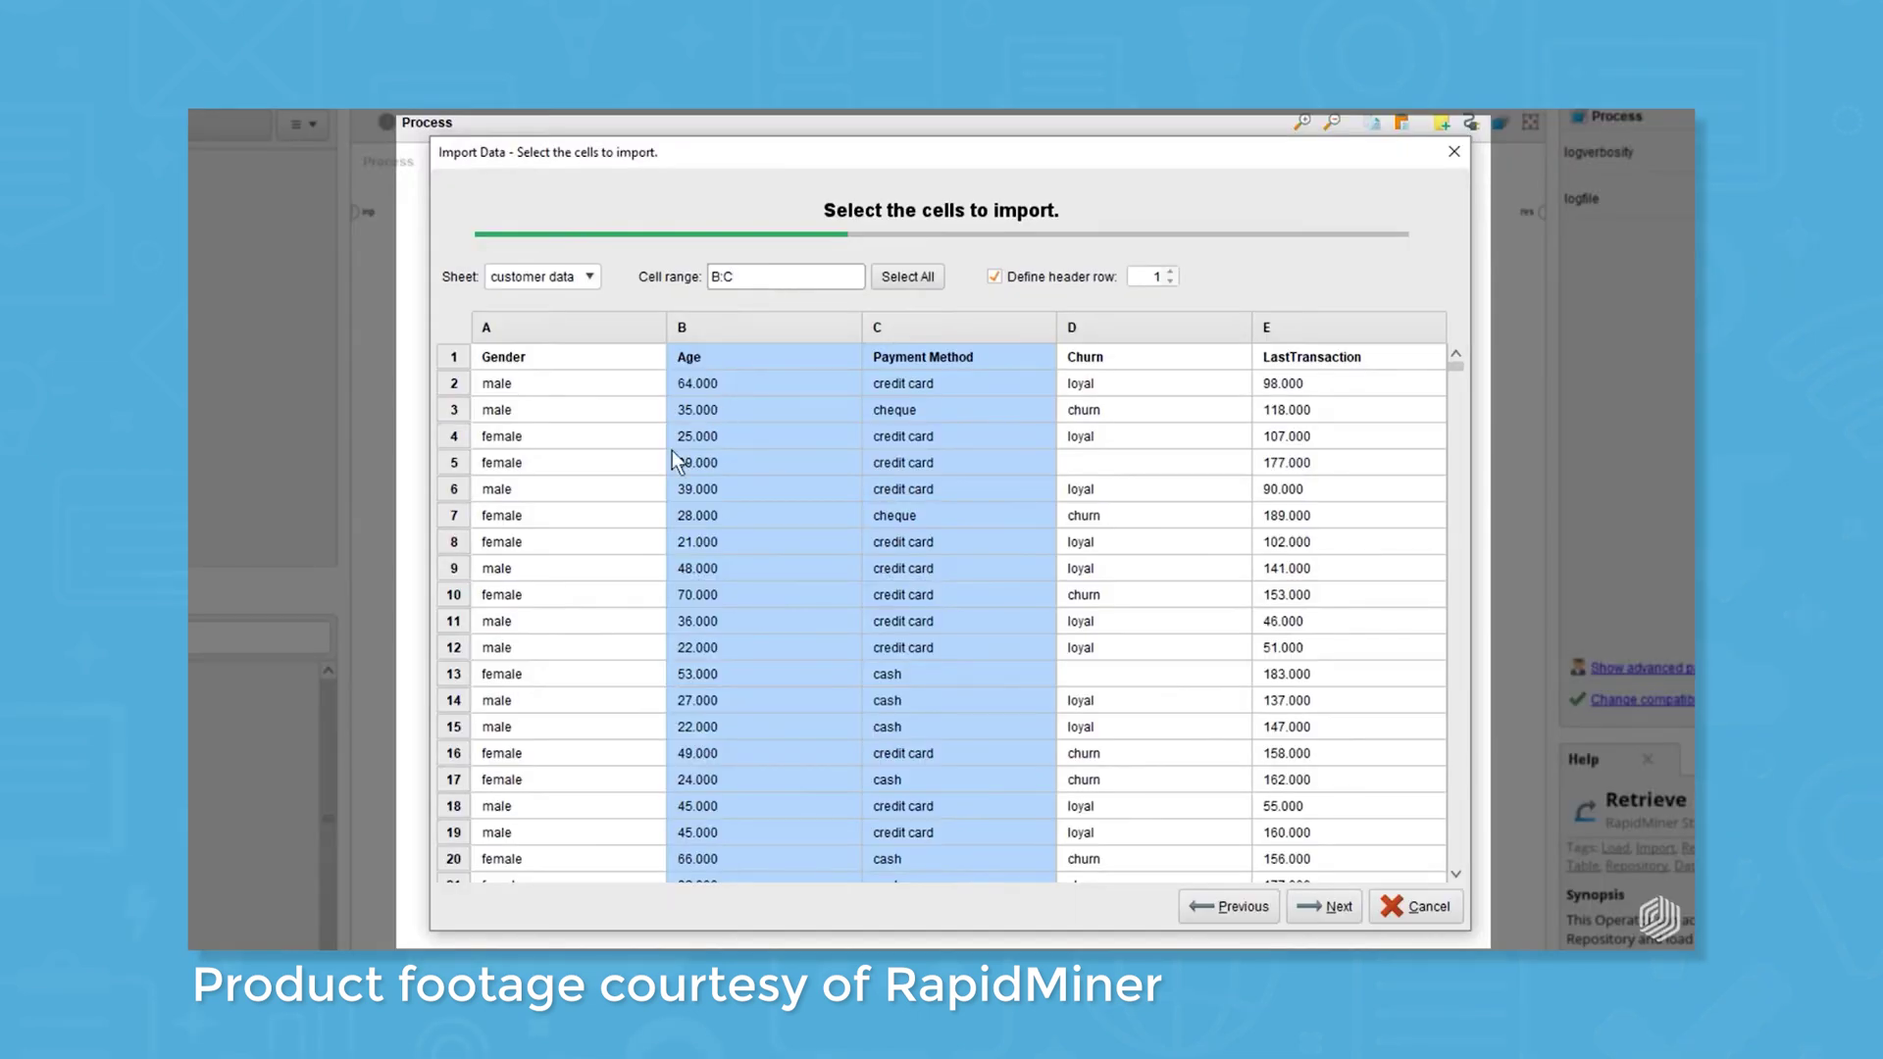
Adjust the cell range selection in the preview and move Age to the last column.
left_click(556, 490)
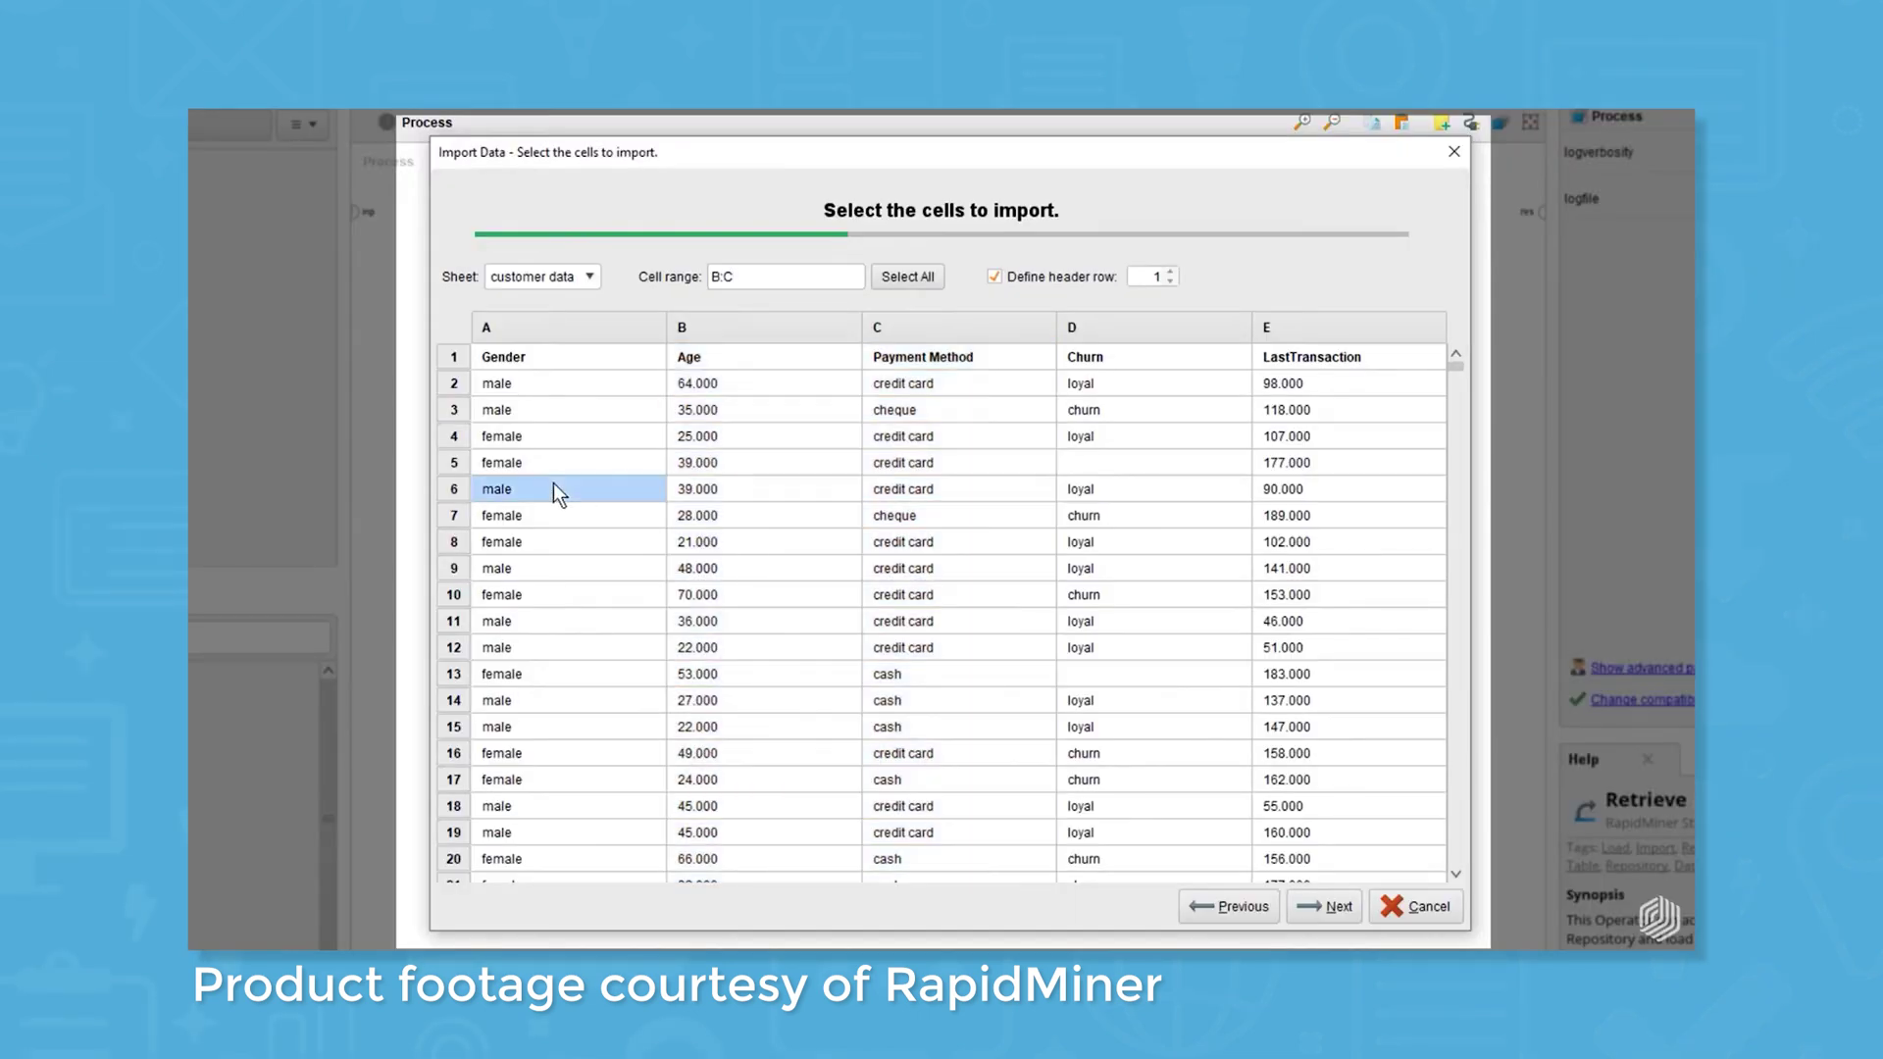
left_click_drag(567, 435, 1203, 727)
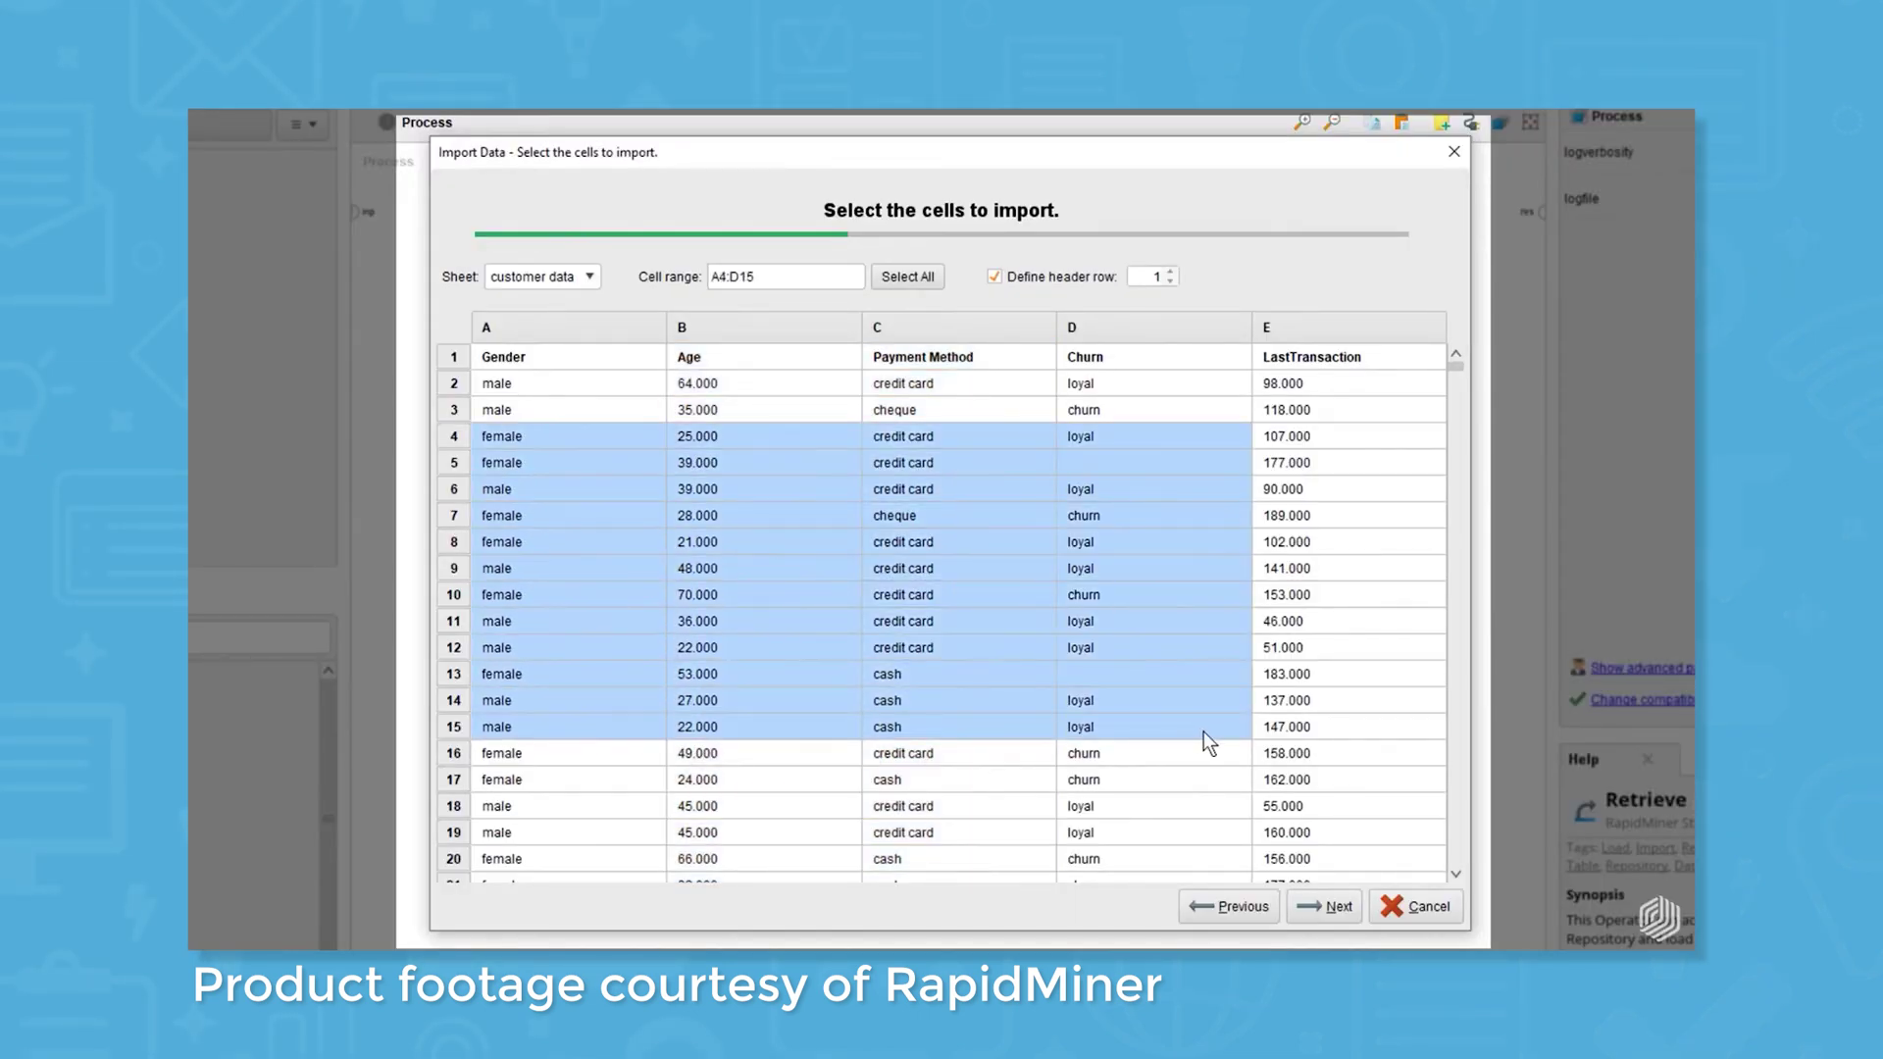
left_click(1336, 547)
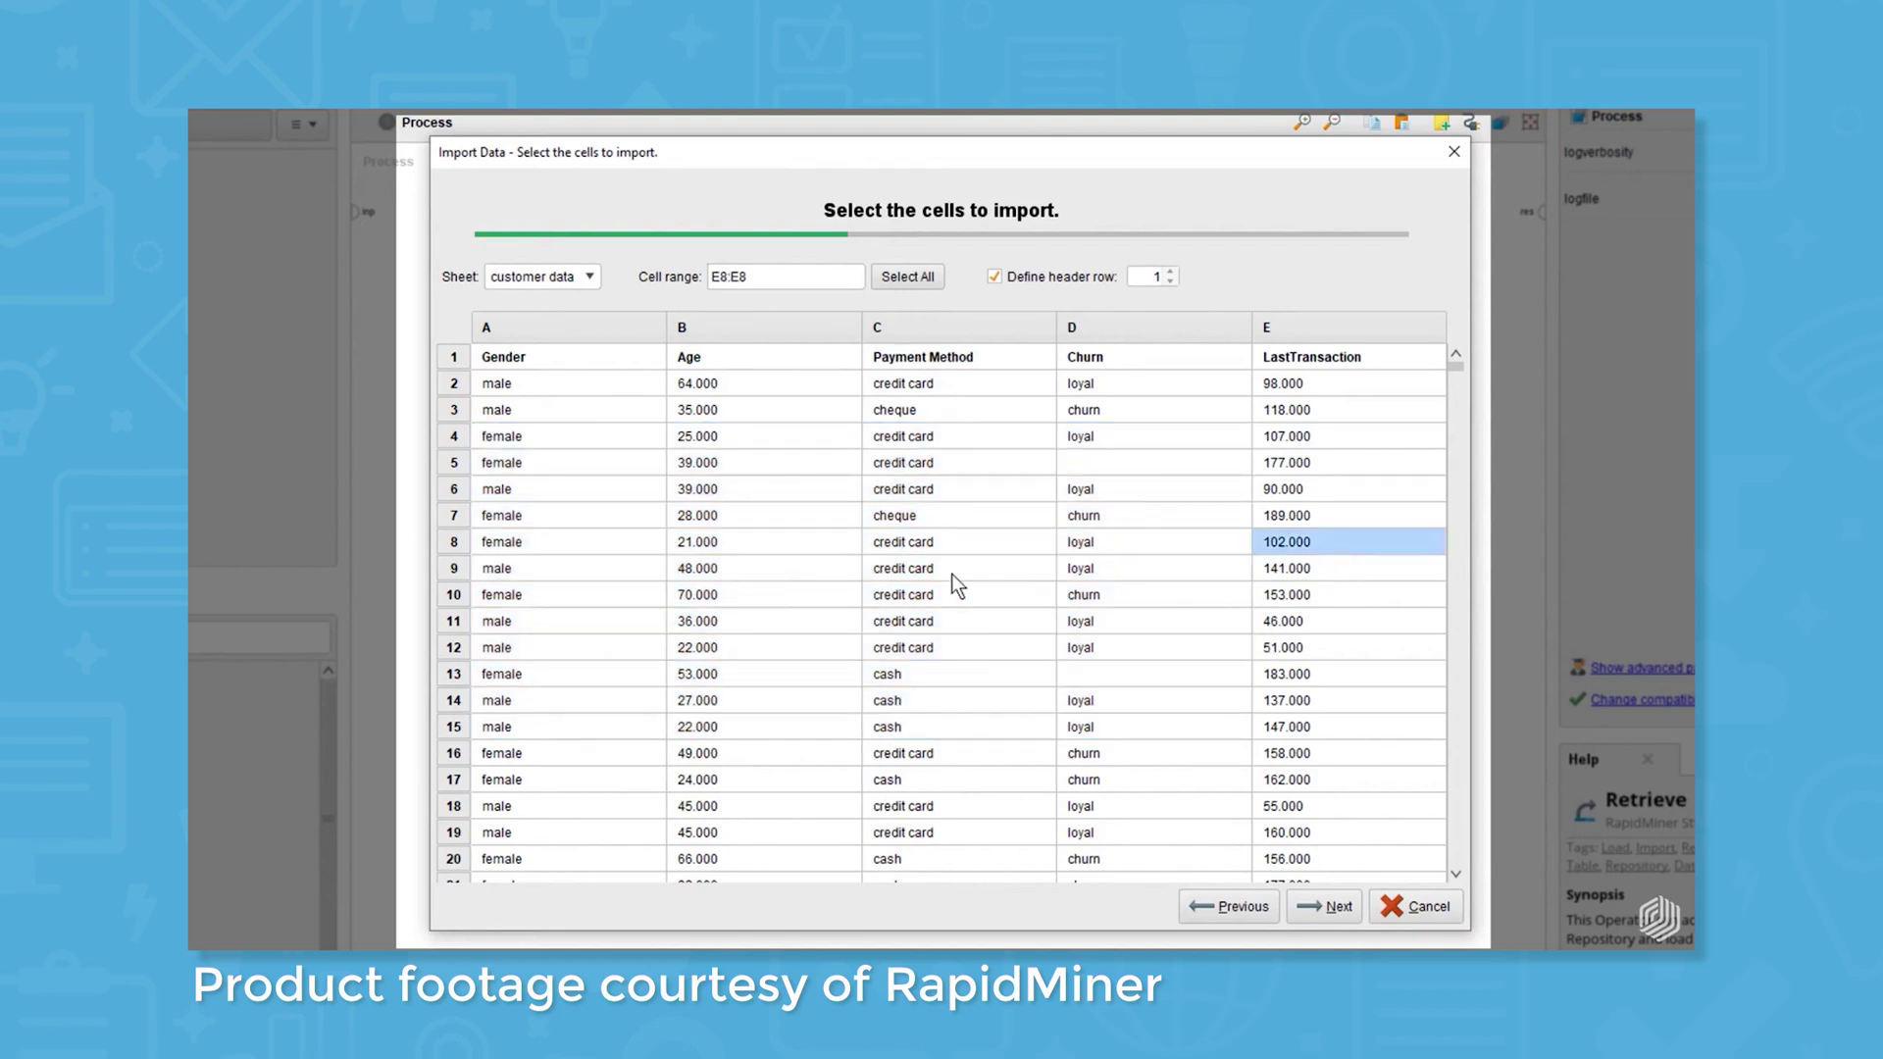
left_click(745, 405, "shift")
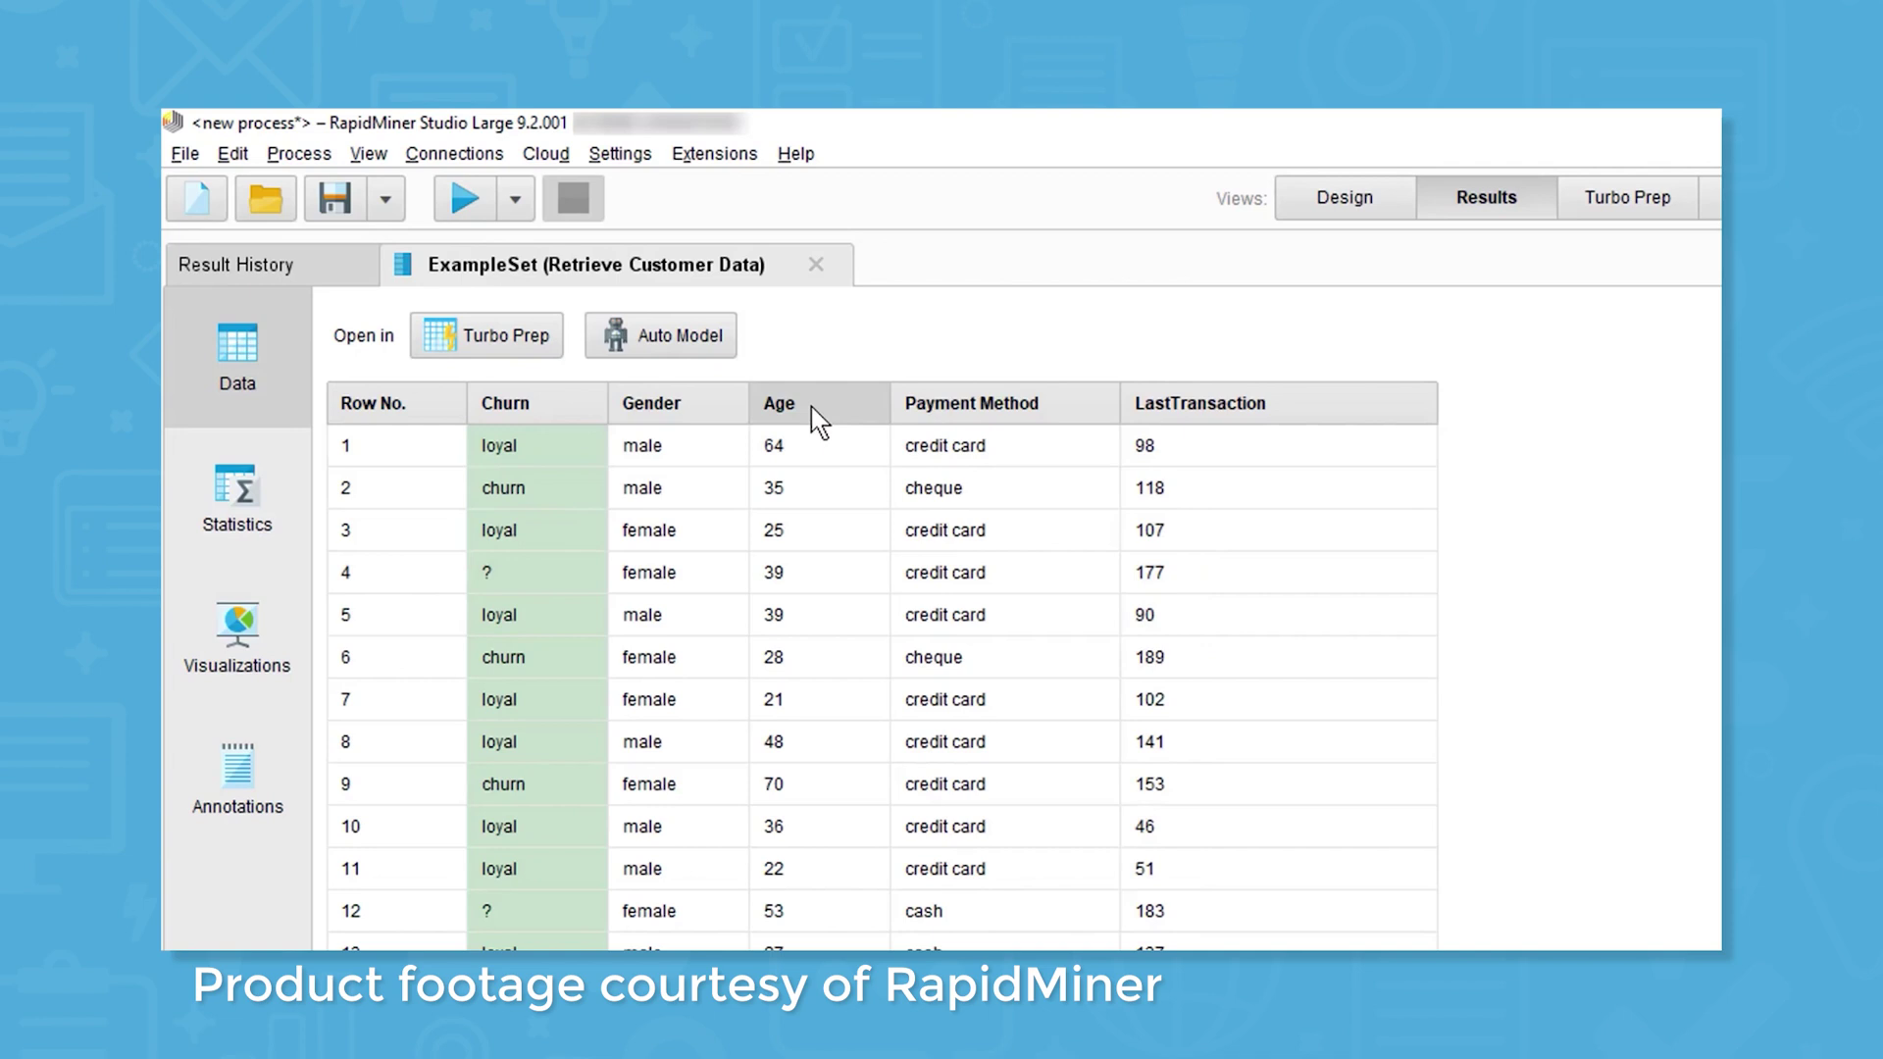
mouse_move(811, 407)
left_mouse_down()
mouse_move(1352, 355)
mouse_move(1345, 399)
mouse_move(824, 432)
left_mouse_up()
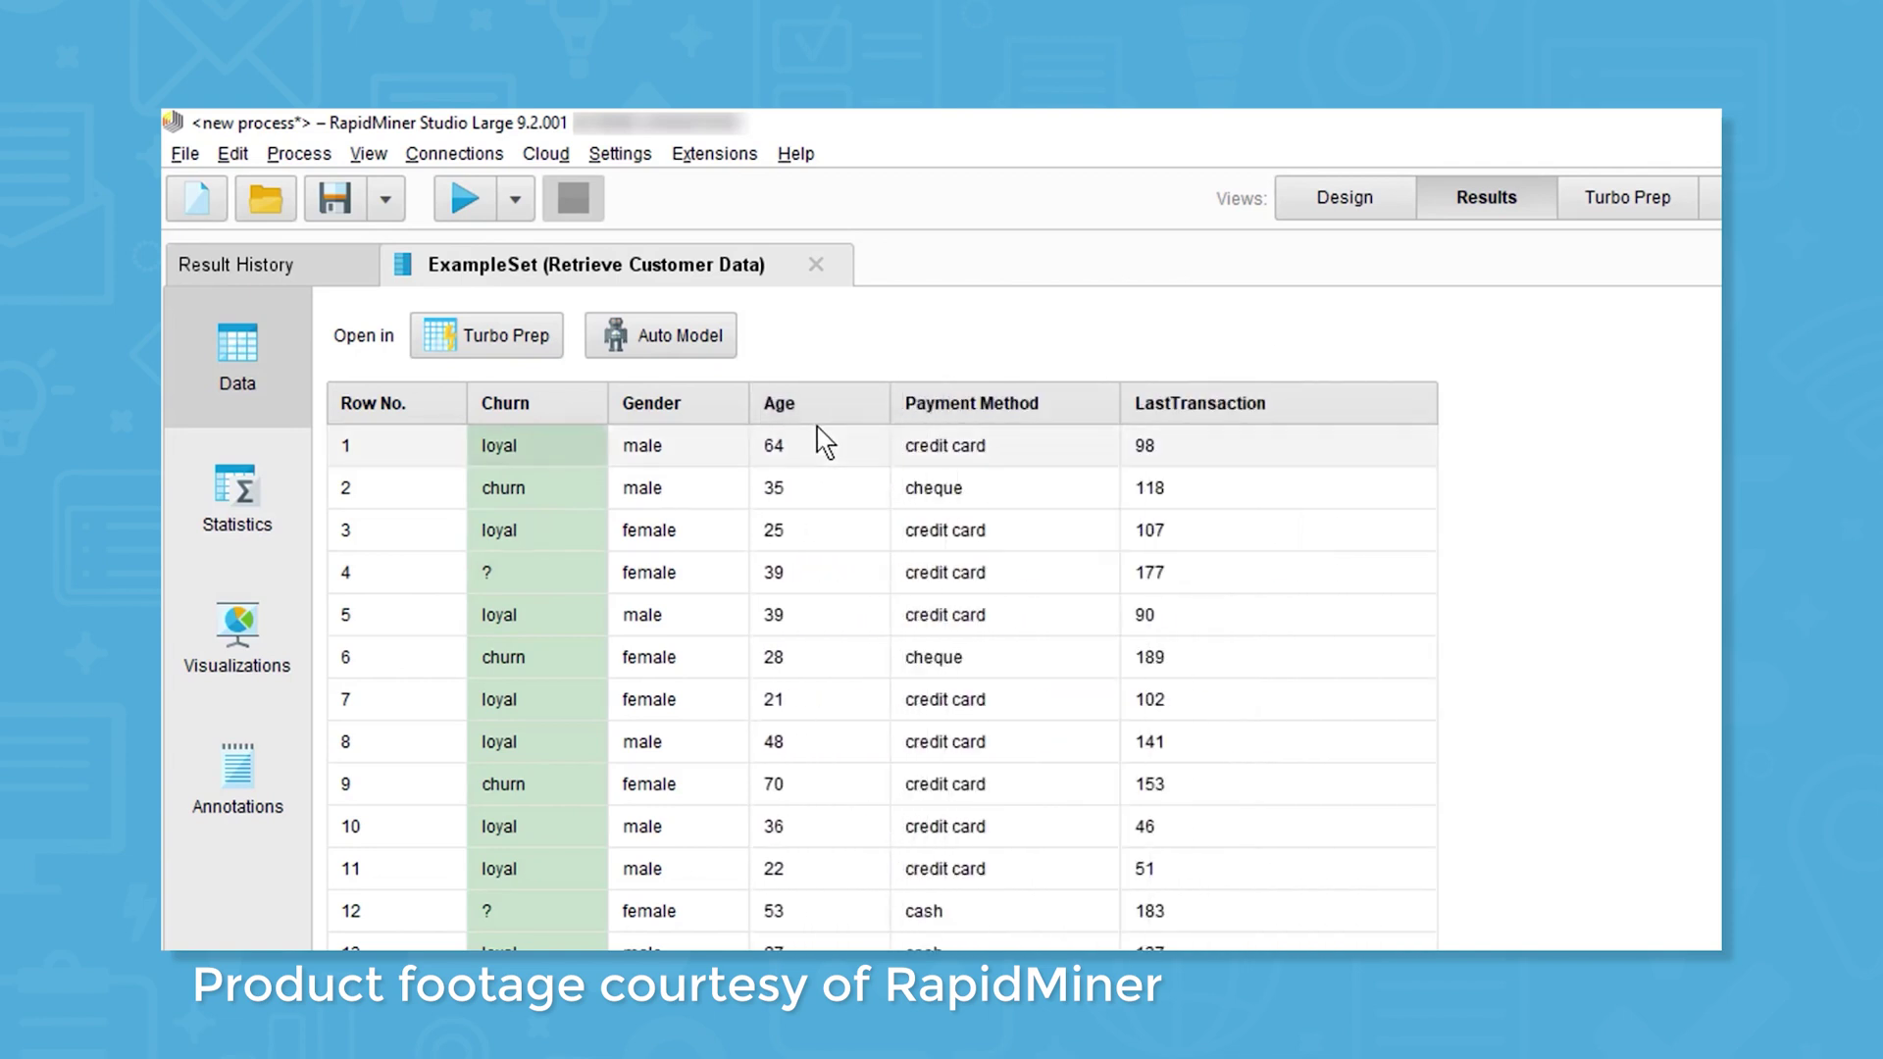
Sort by Age, chart its distribution and expand Age's statistics summary.
left_click(824, 407)
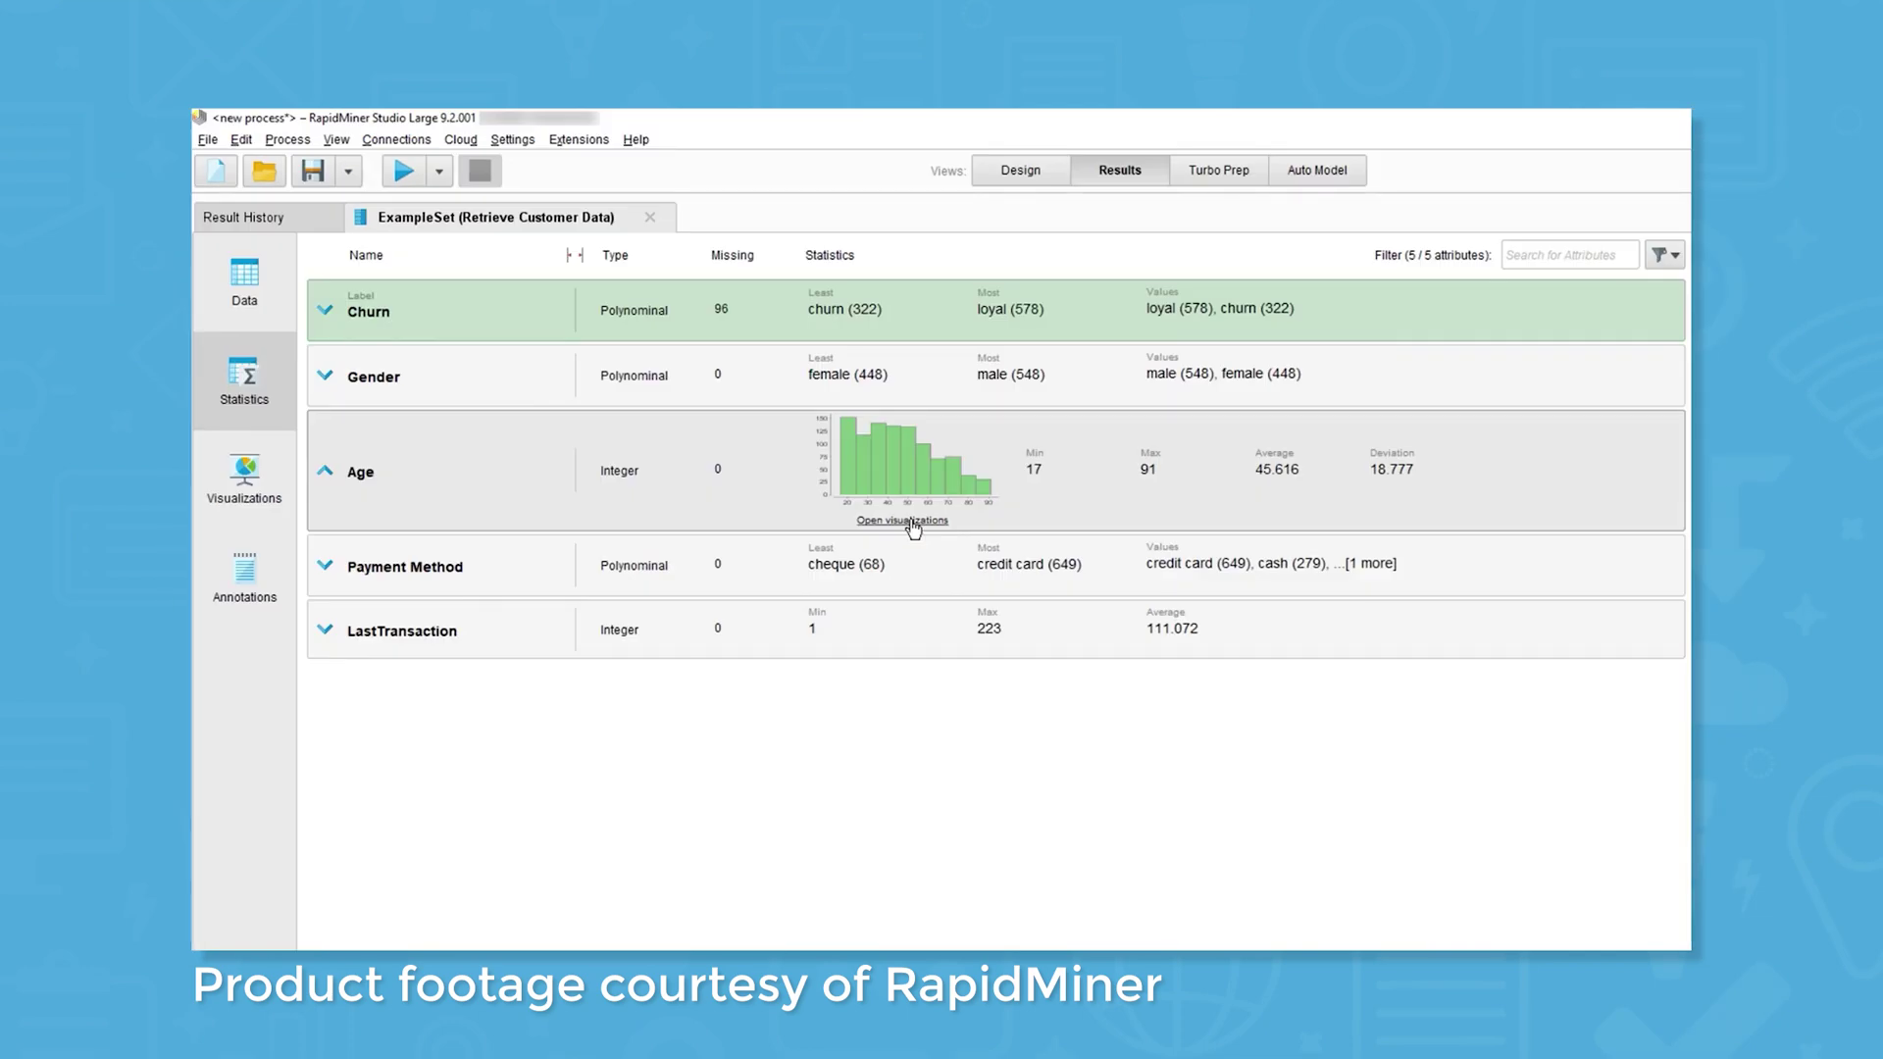
left_click(911, 522)
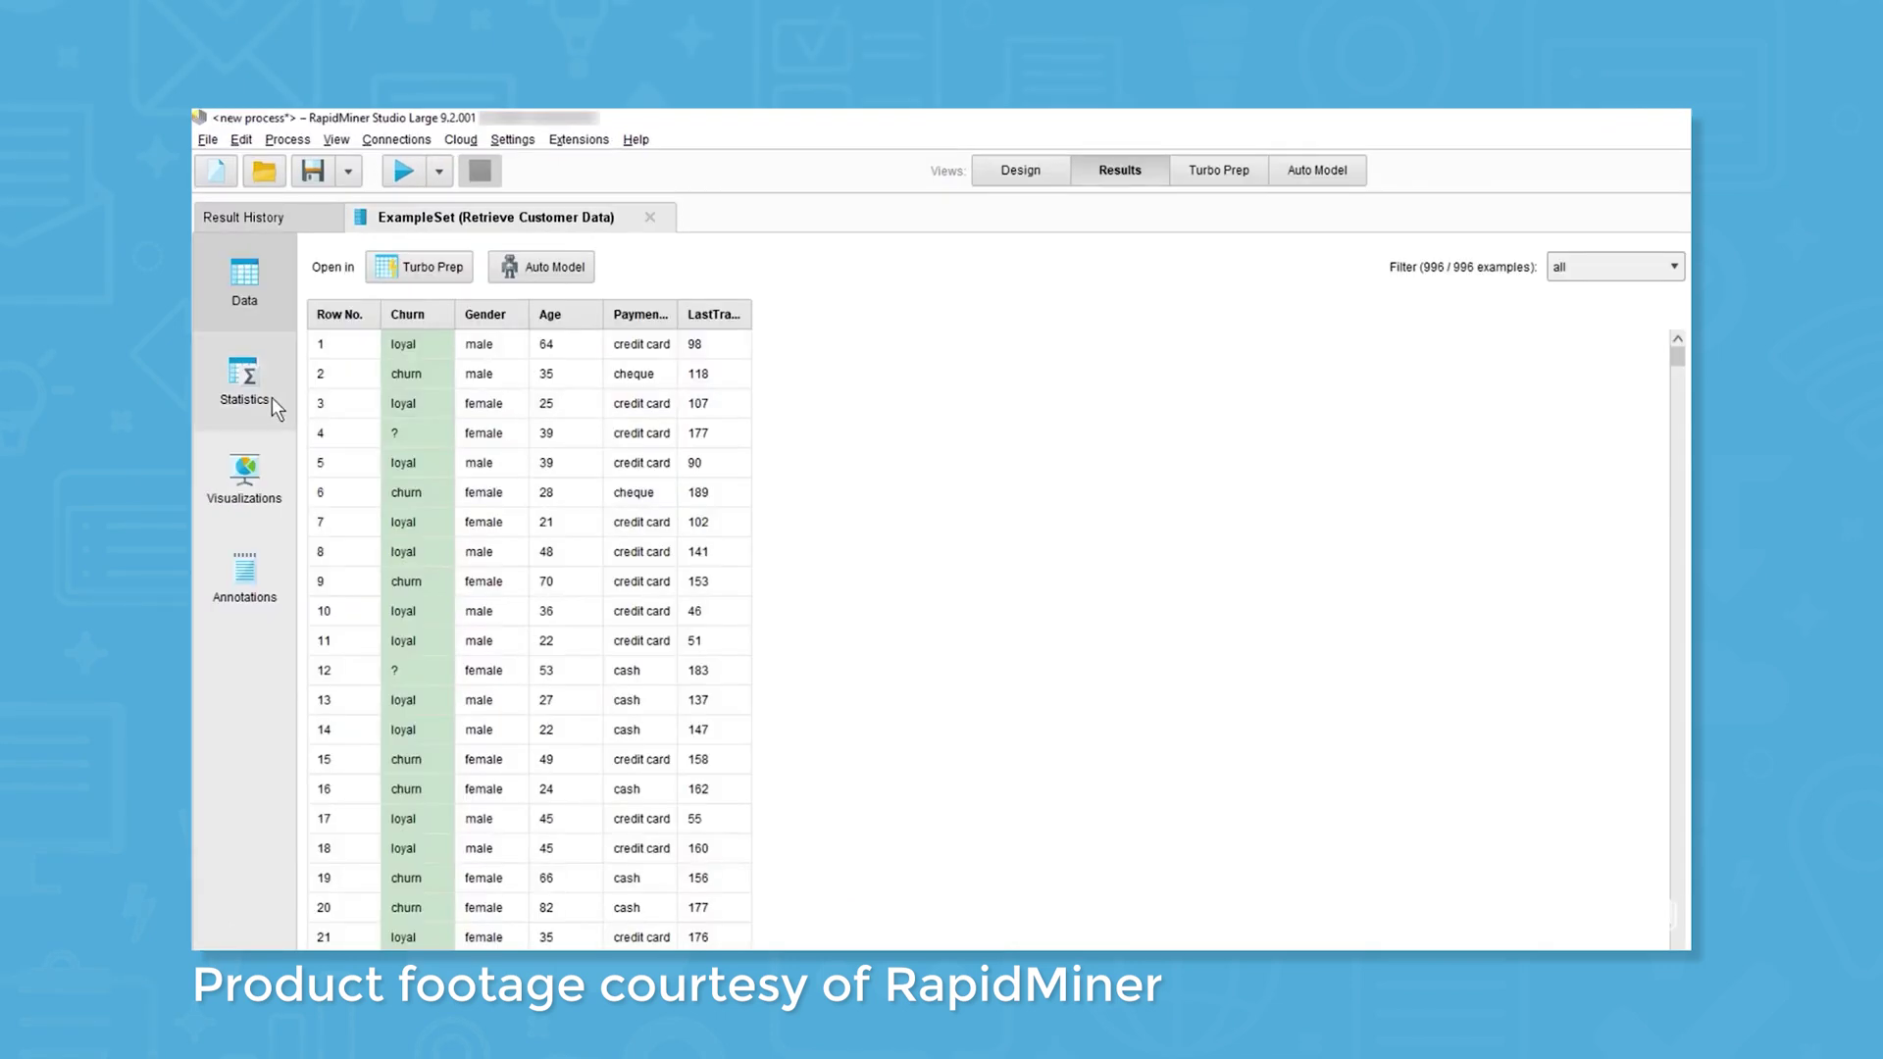
left_click(262, 401)
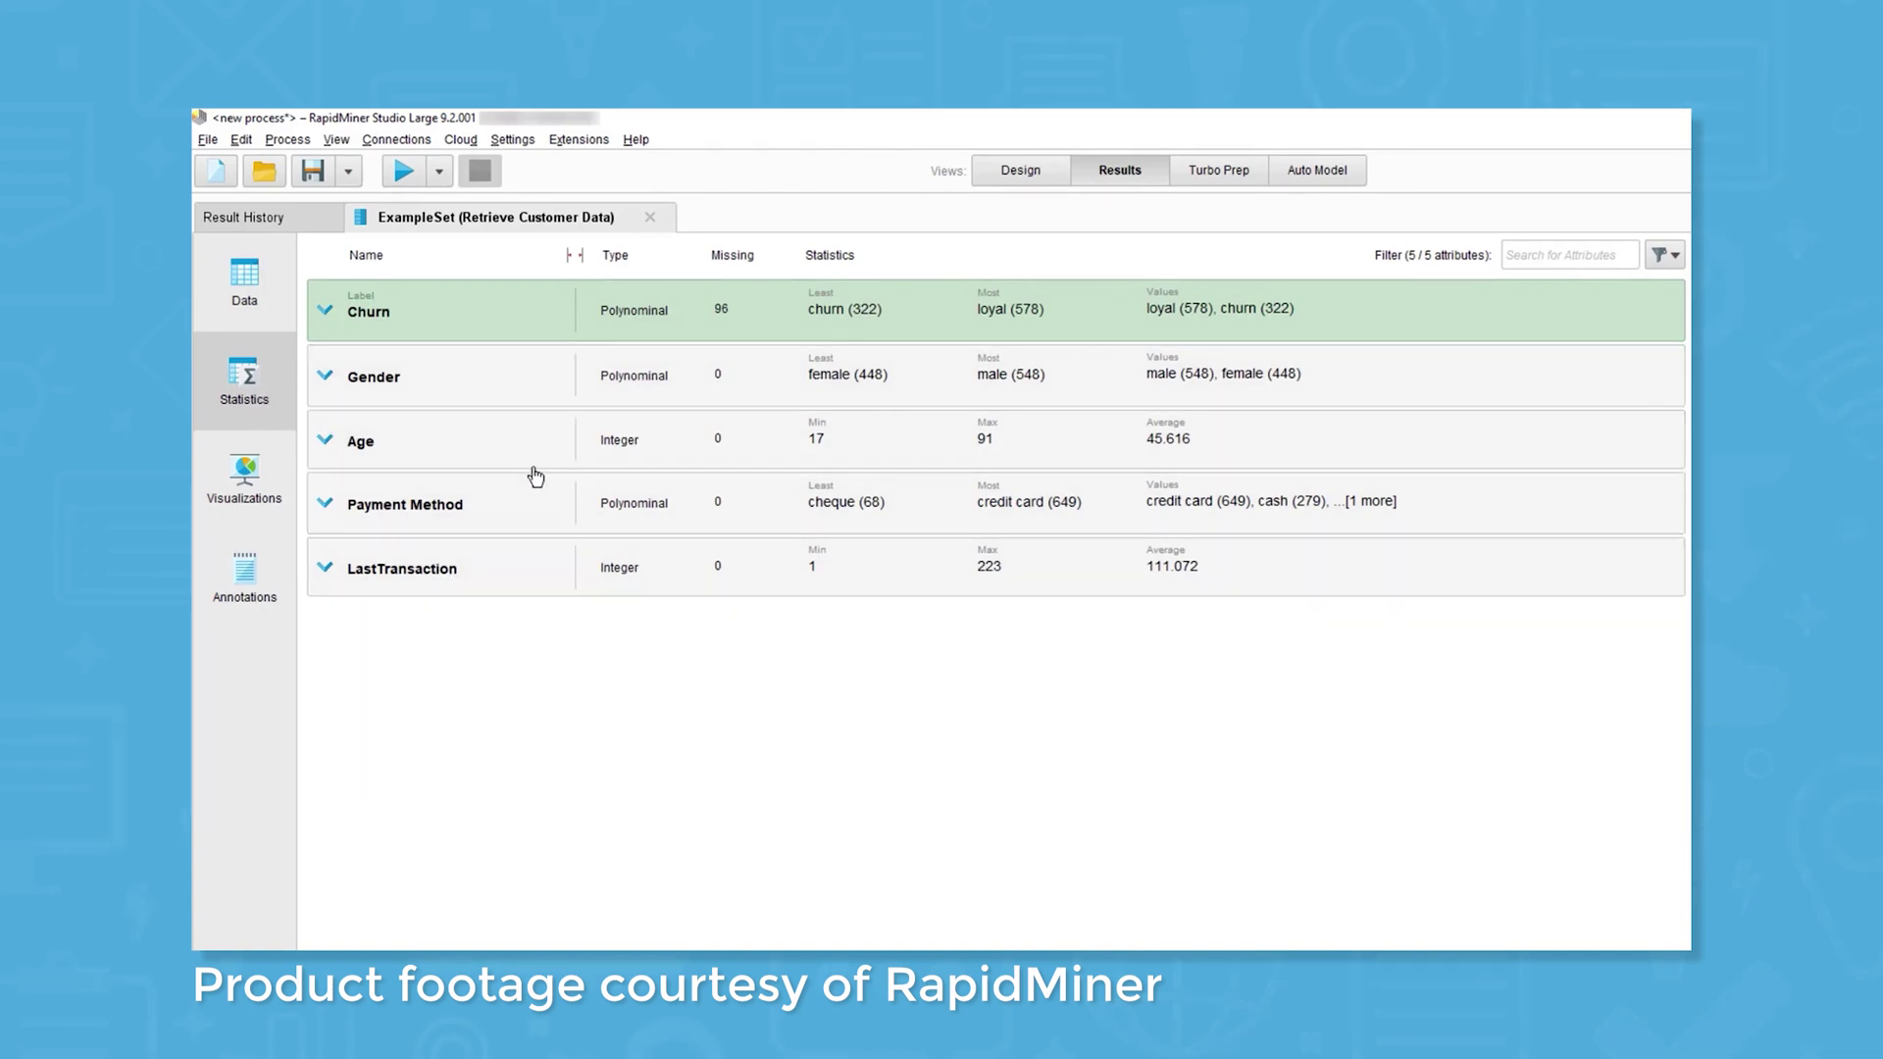
left_click(544, 442)
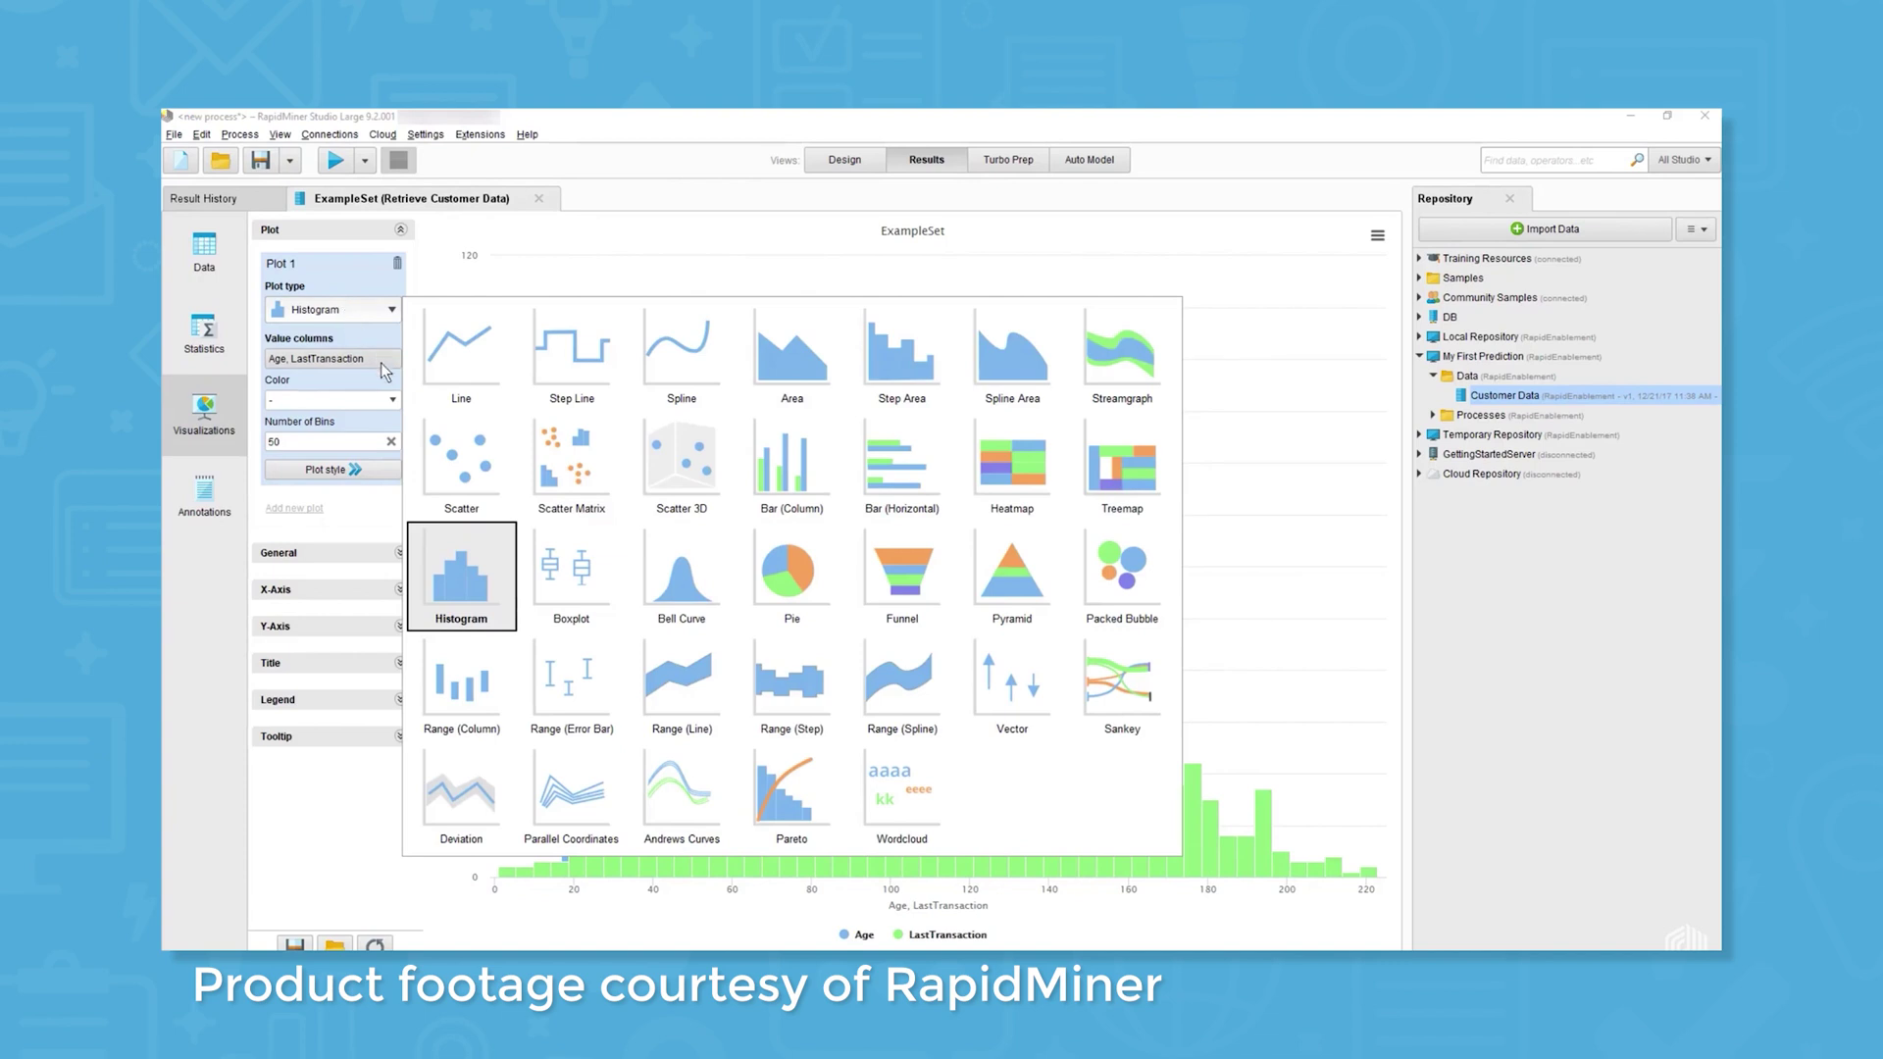
Switch to a scatter of LastTransaction against Age, coloured by Churn.
left_click(449, 455)
left_click(332, 357)
left_click(317, 379)
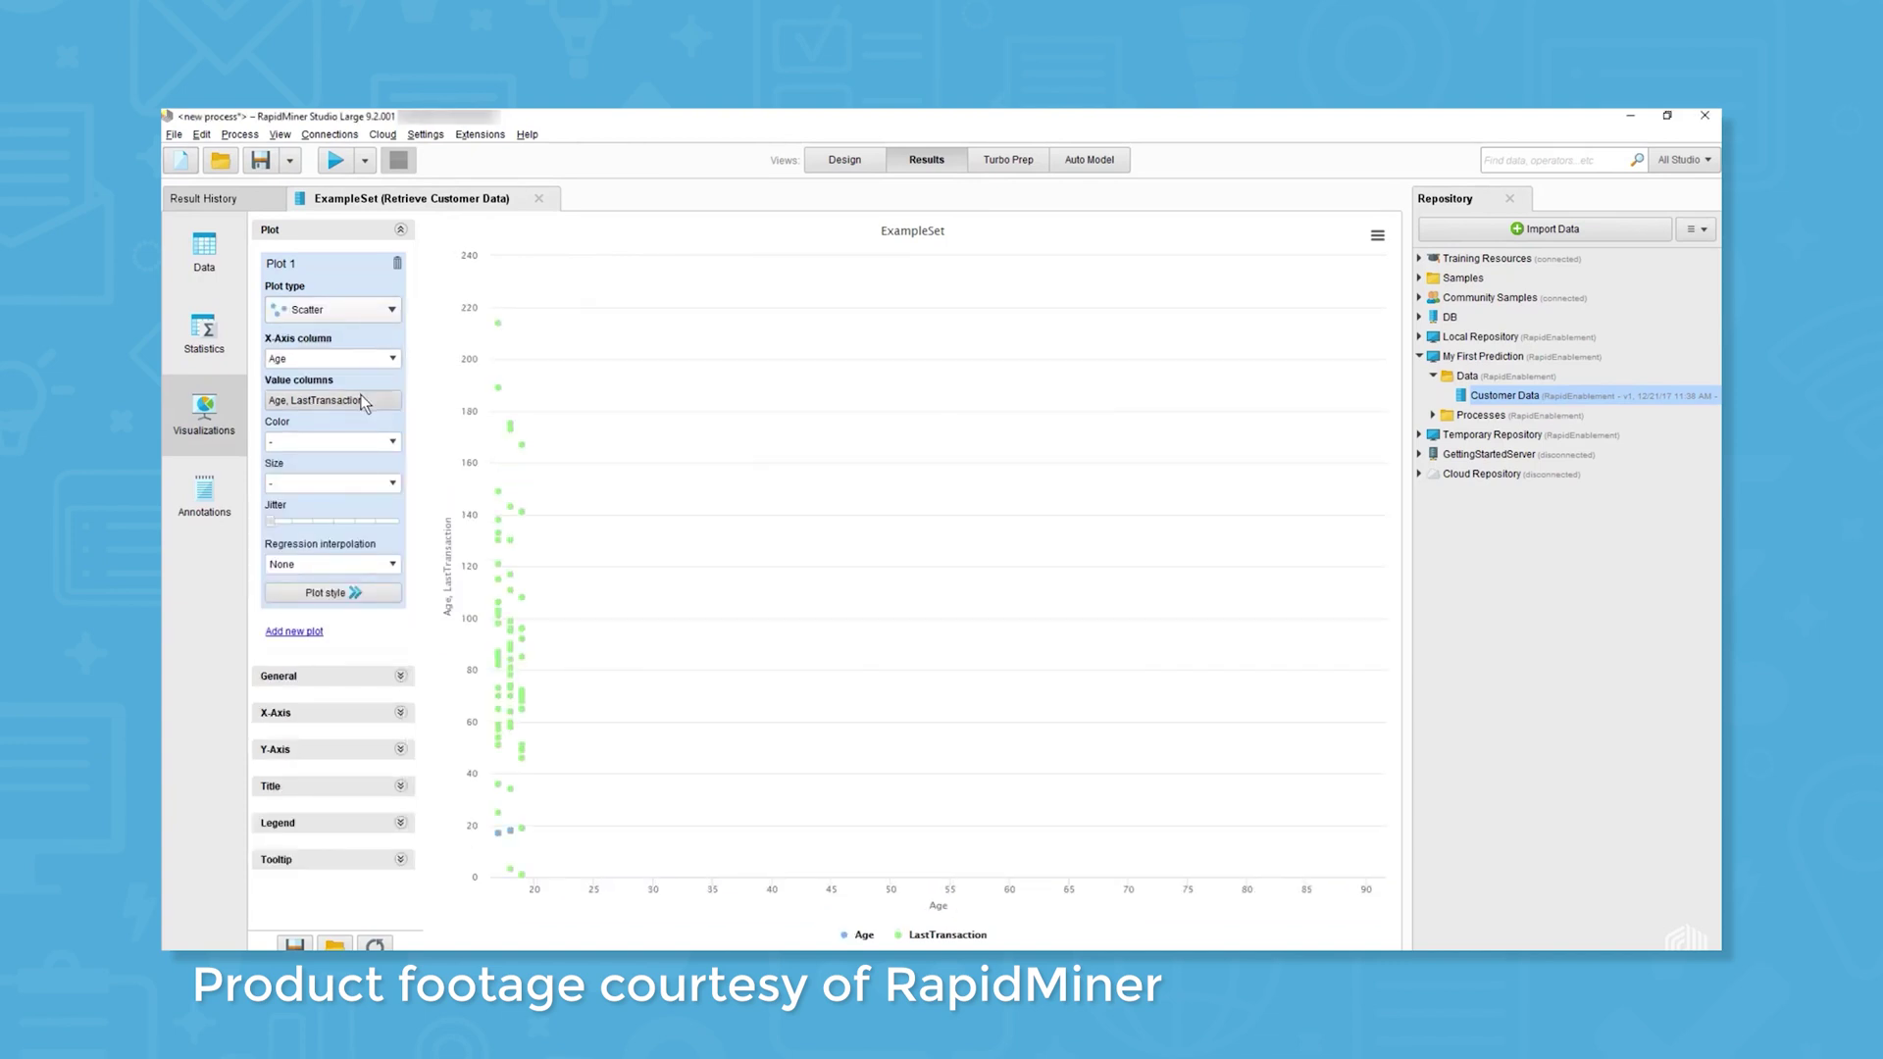
left_click(331, 400)
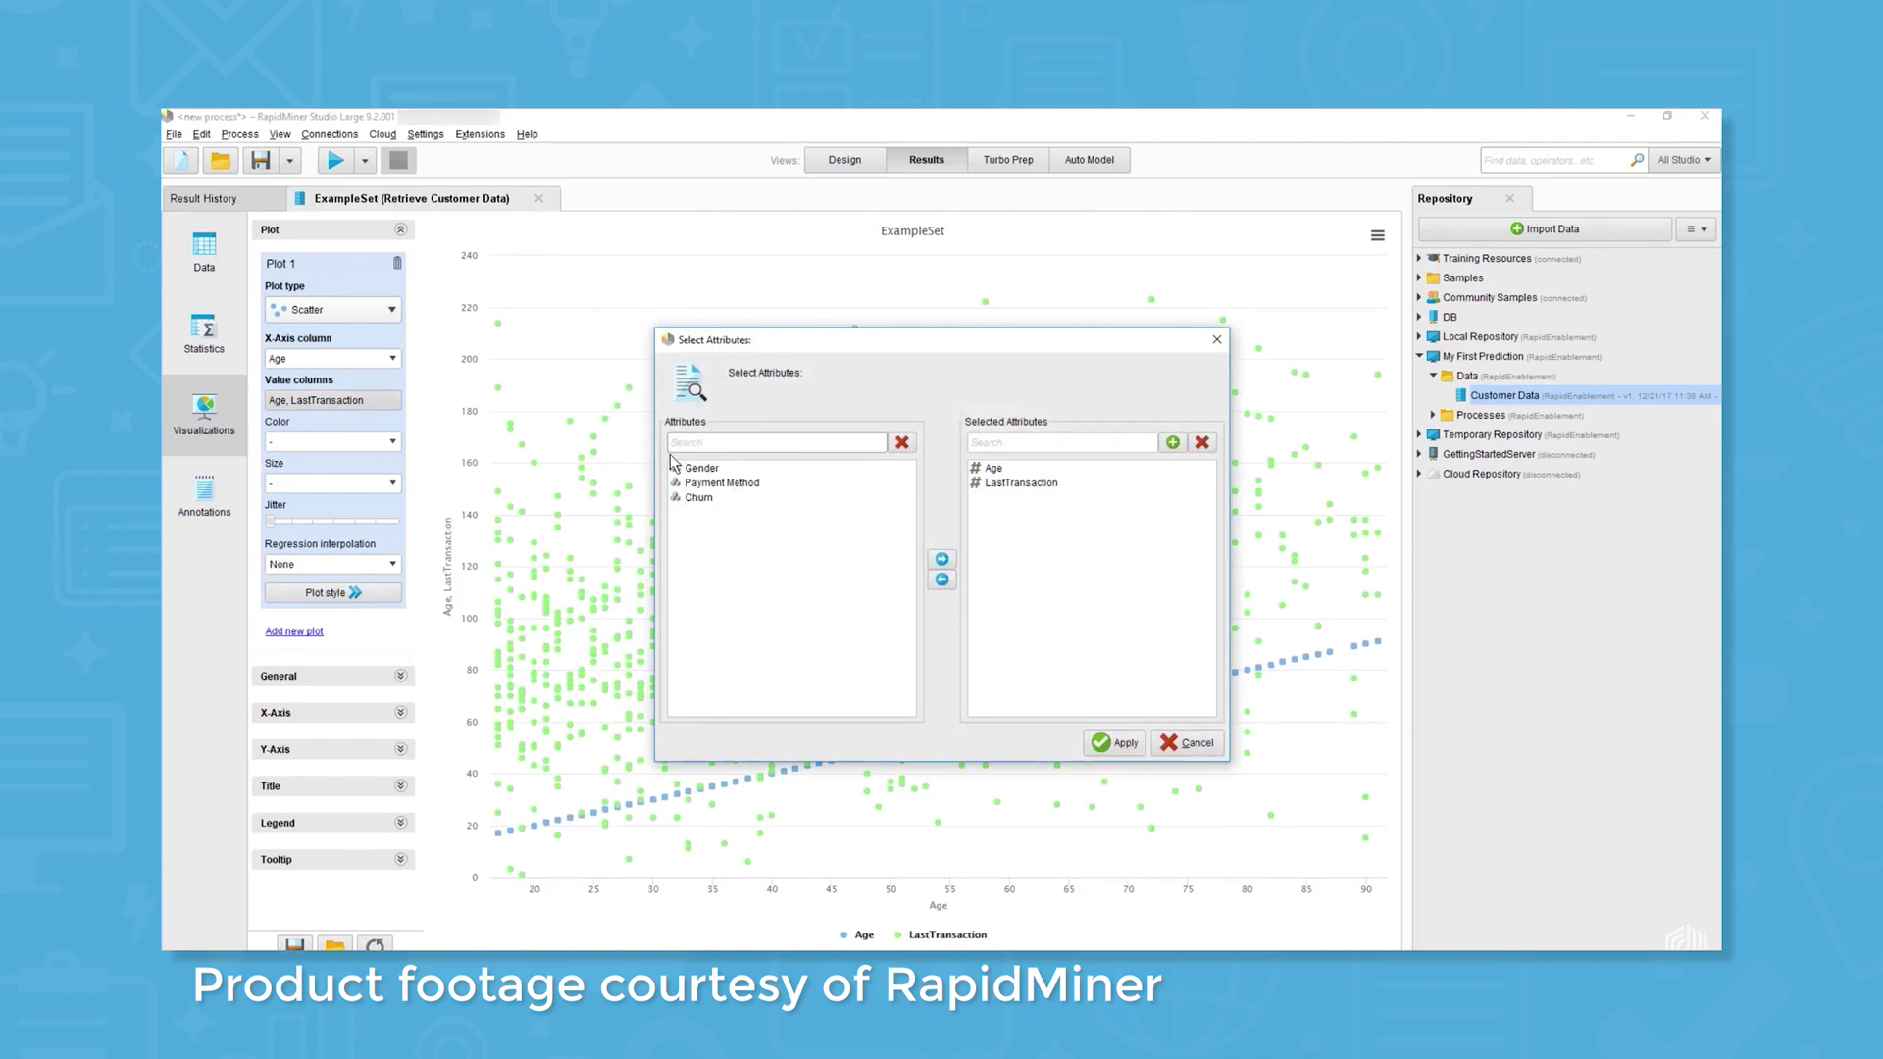
left_click(1005, 467)
left_click(942, 577)
left_click(1096, 736)
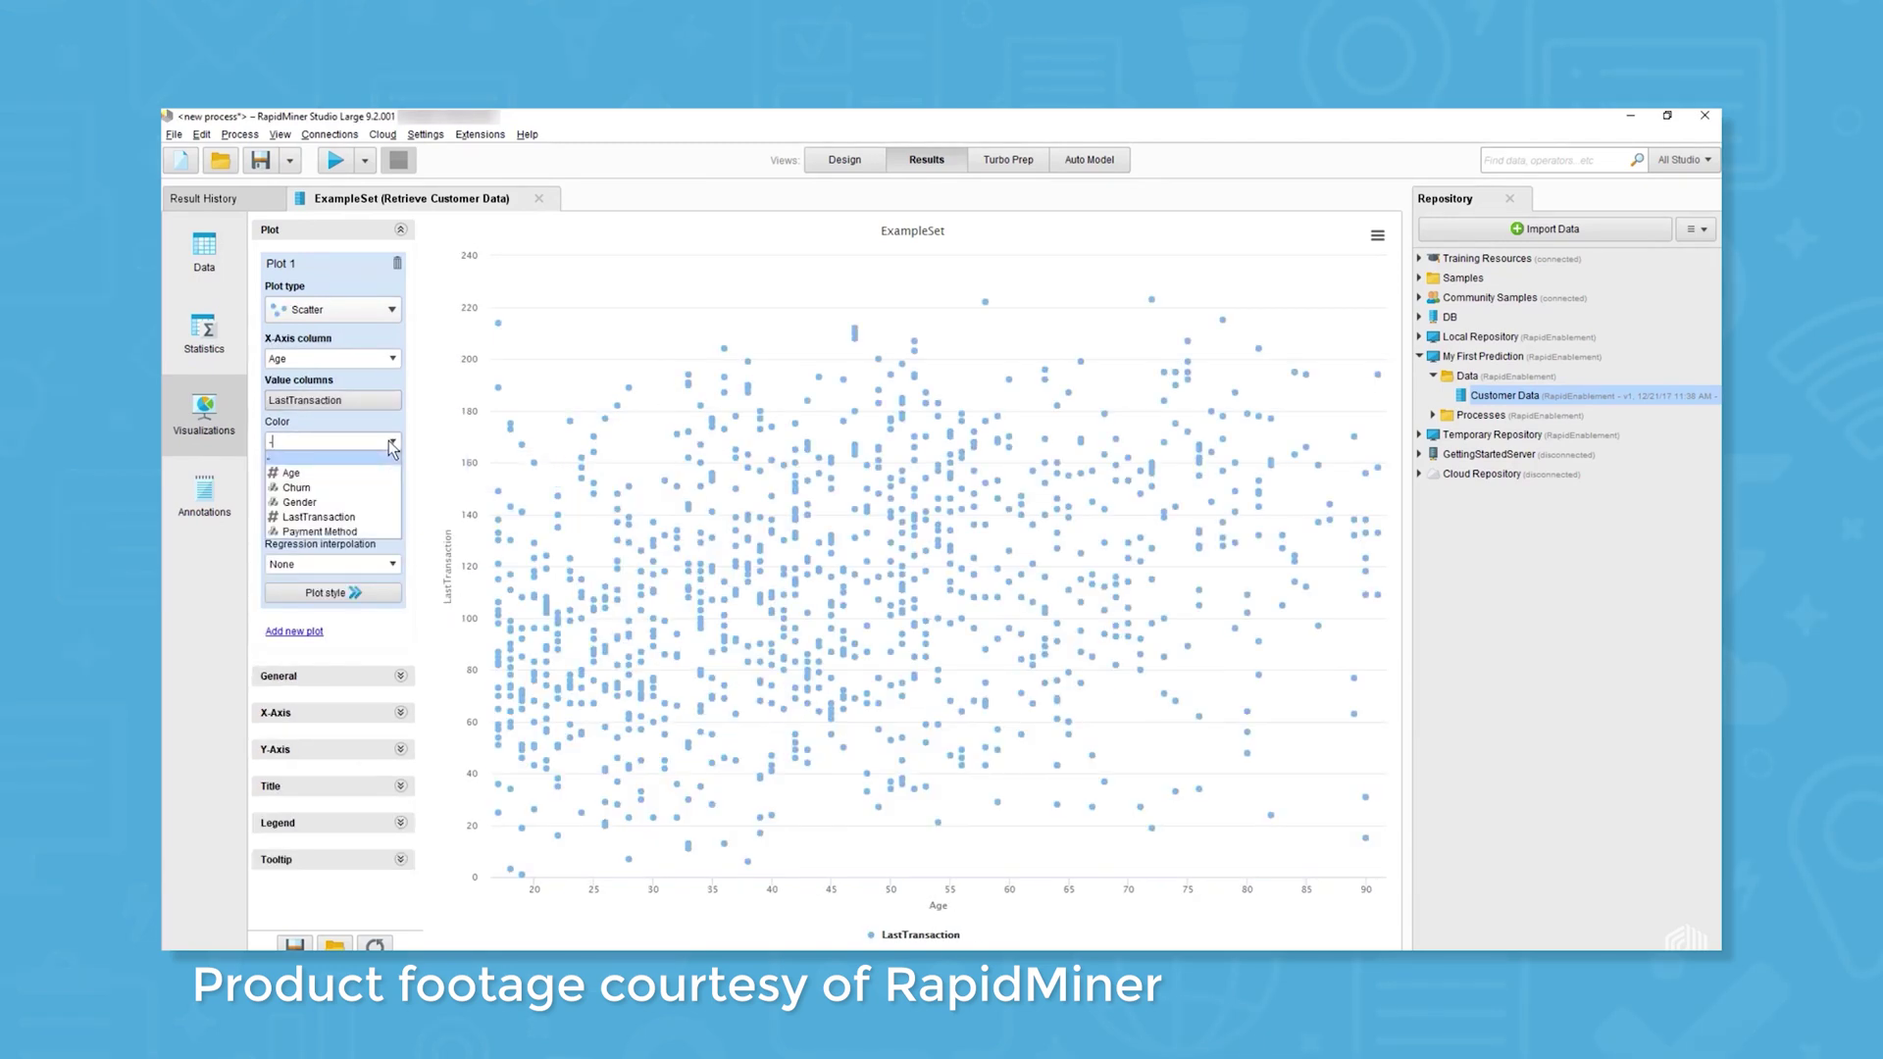
left_click(315, 498)
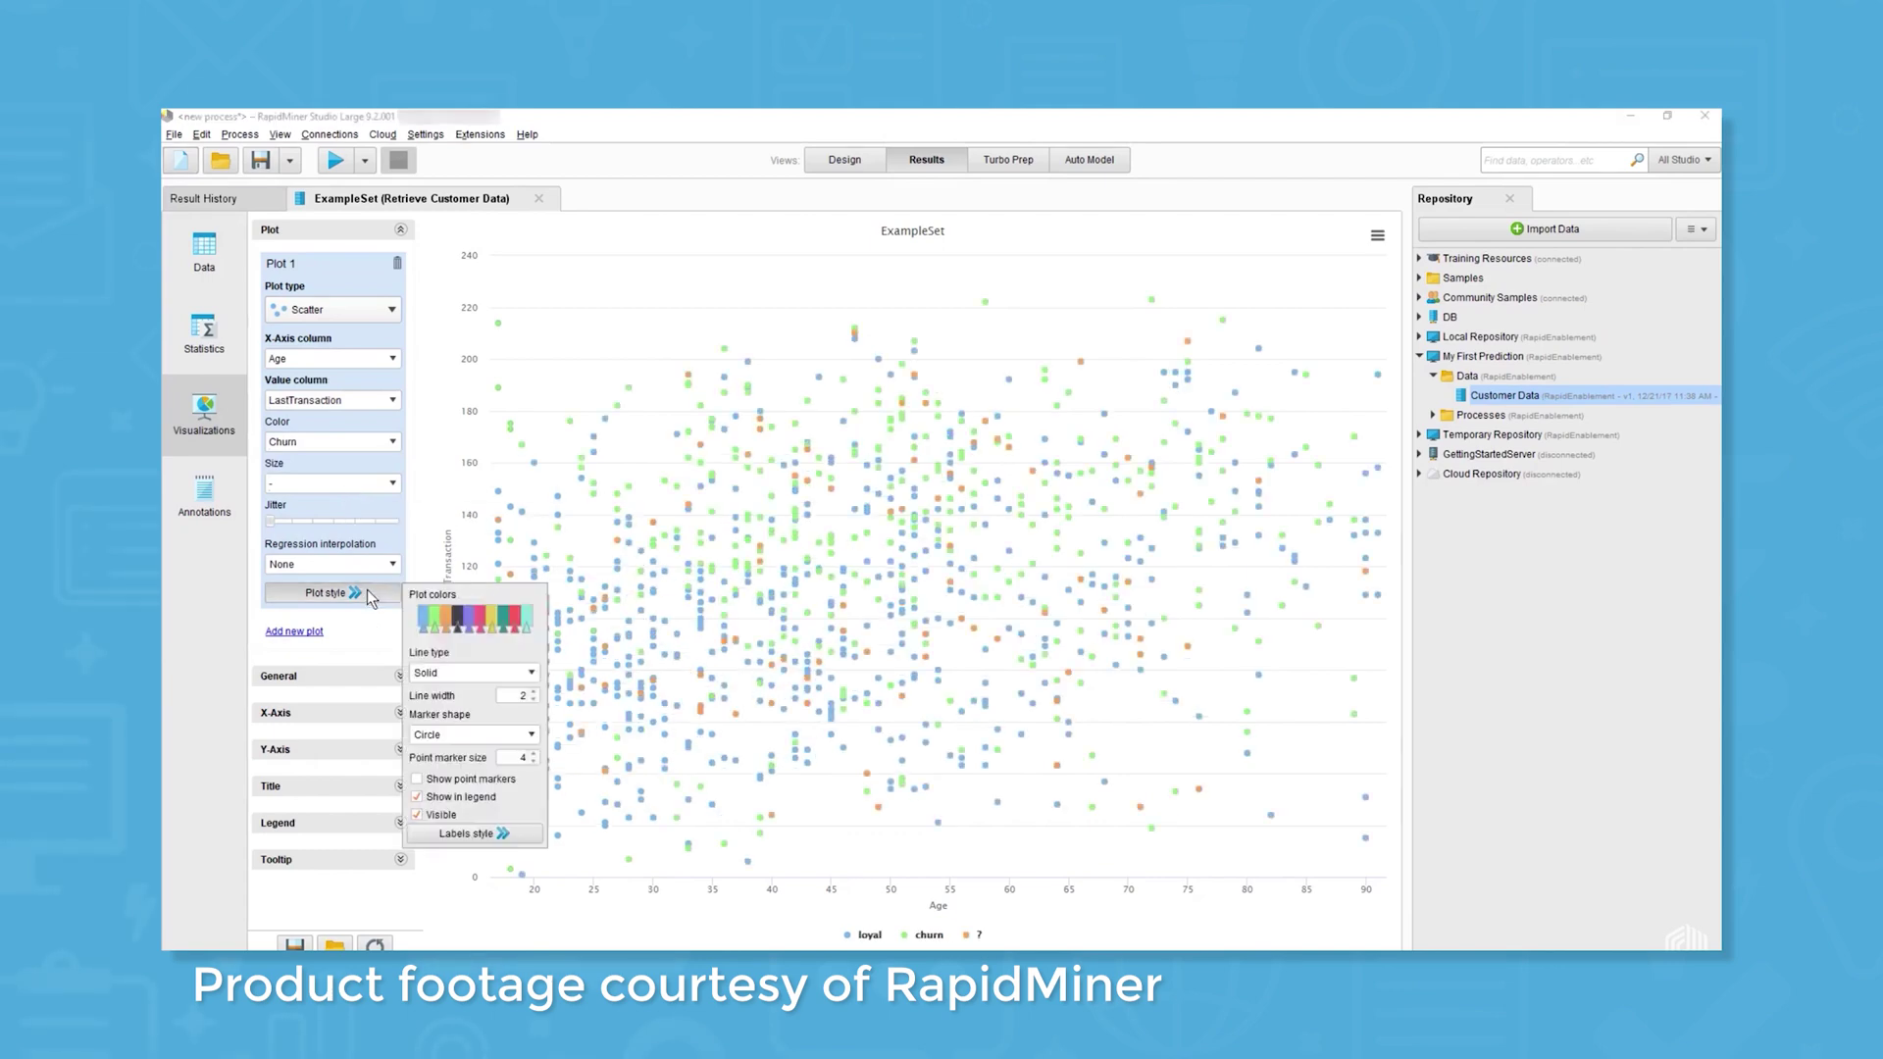
Set the Print/Export Image page setup to landscape and confirm it.
left_click(334, 594)
left_click(208, 139)
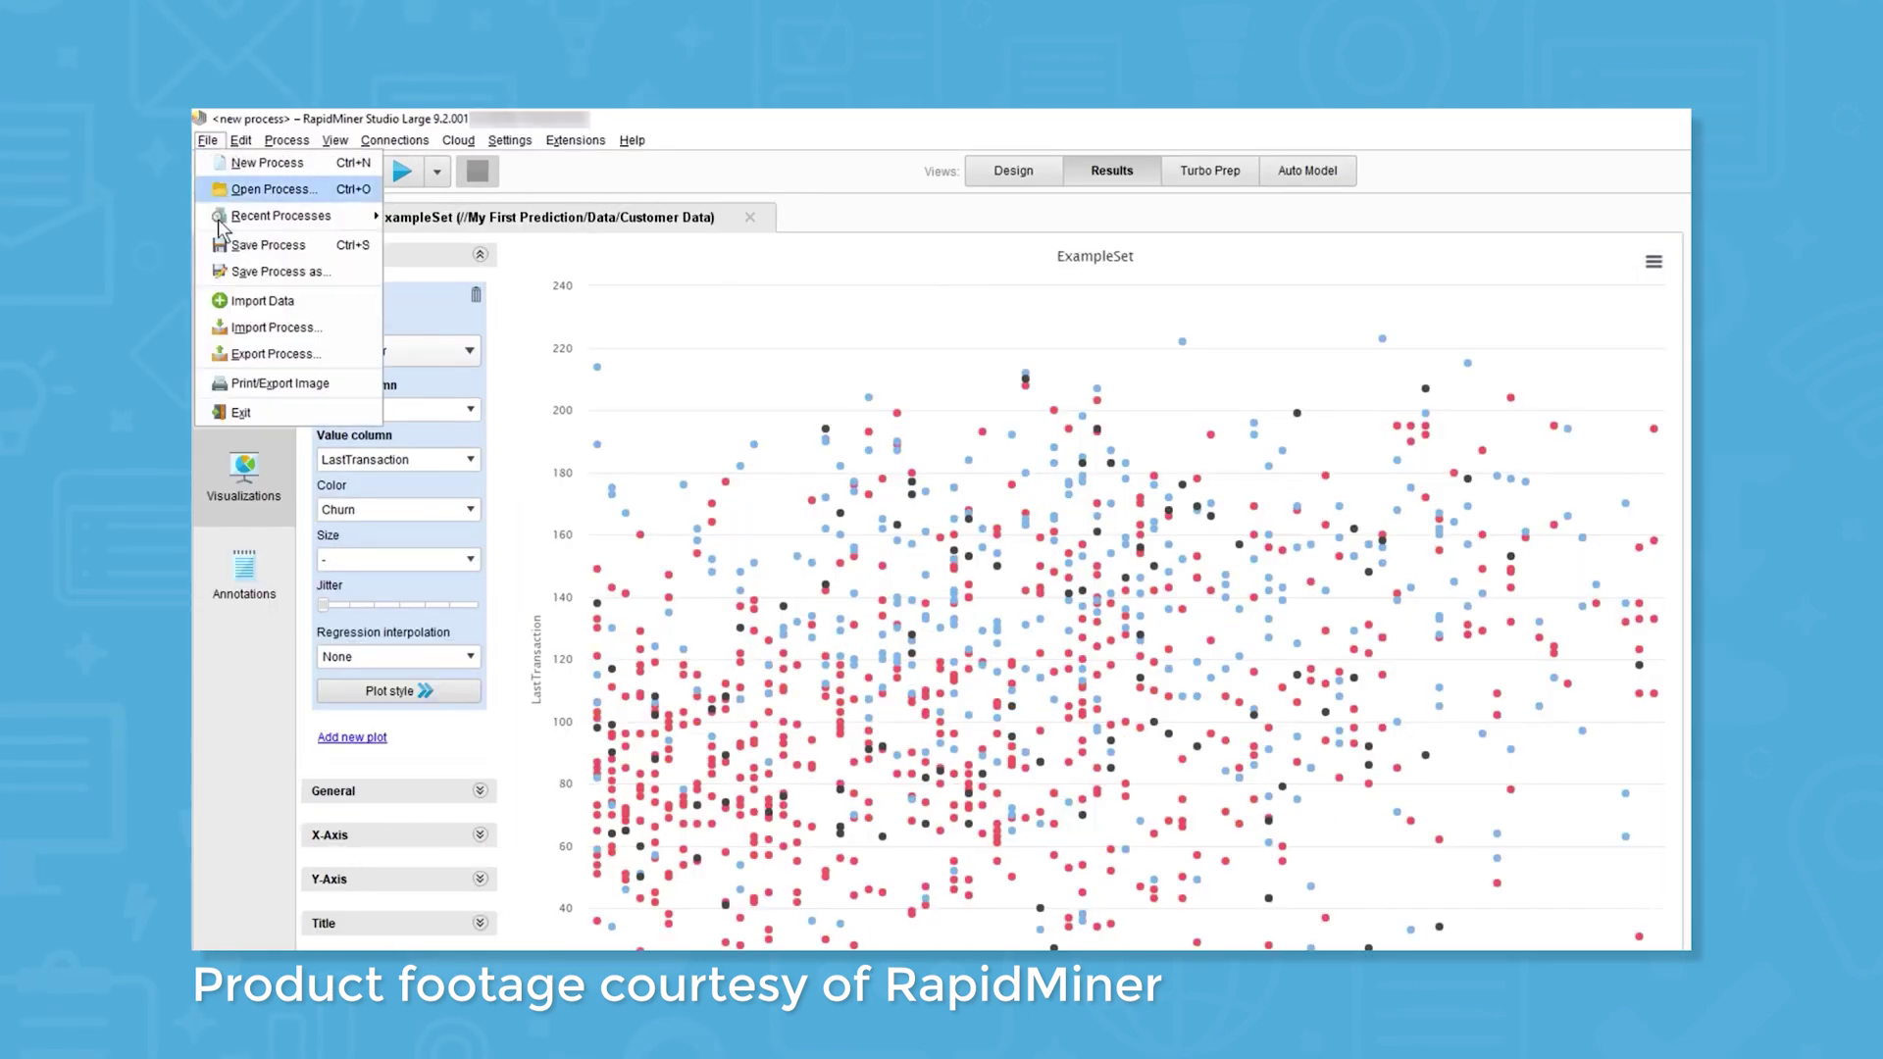
left_click(305, 382)
left_click(1314, 904)
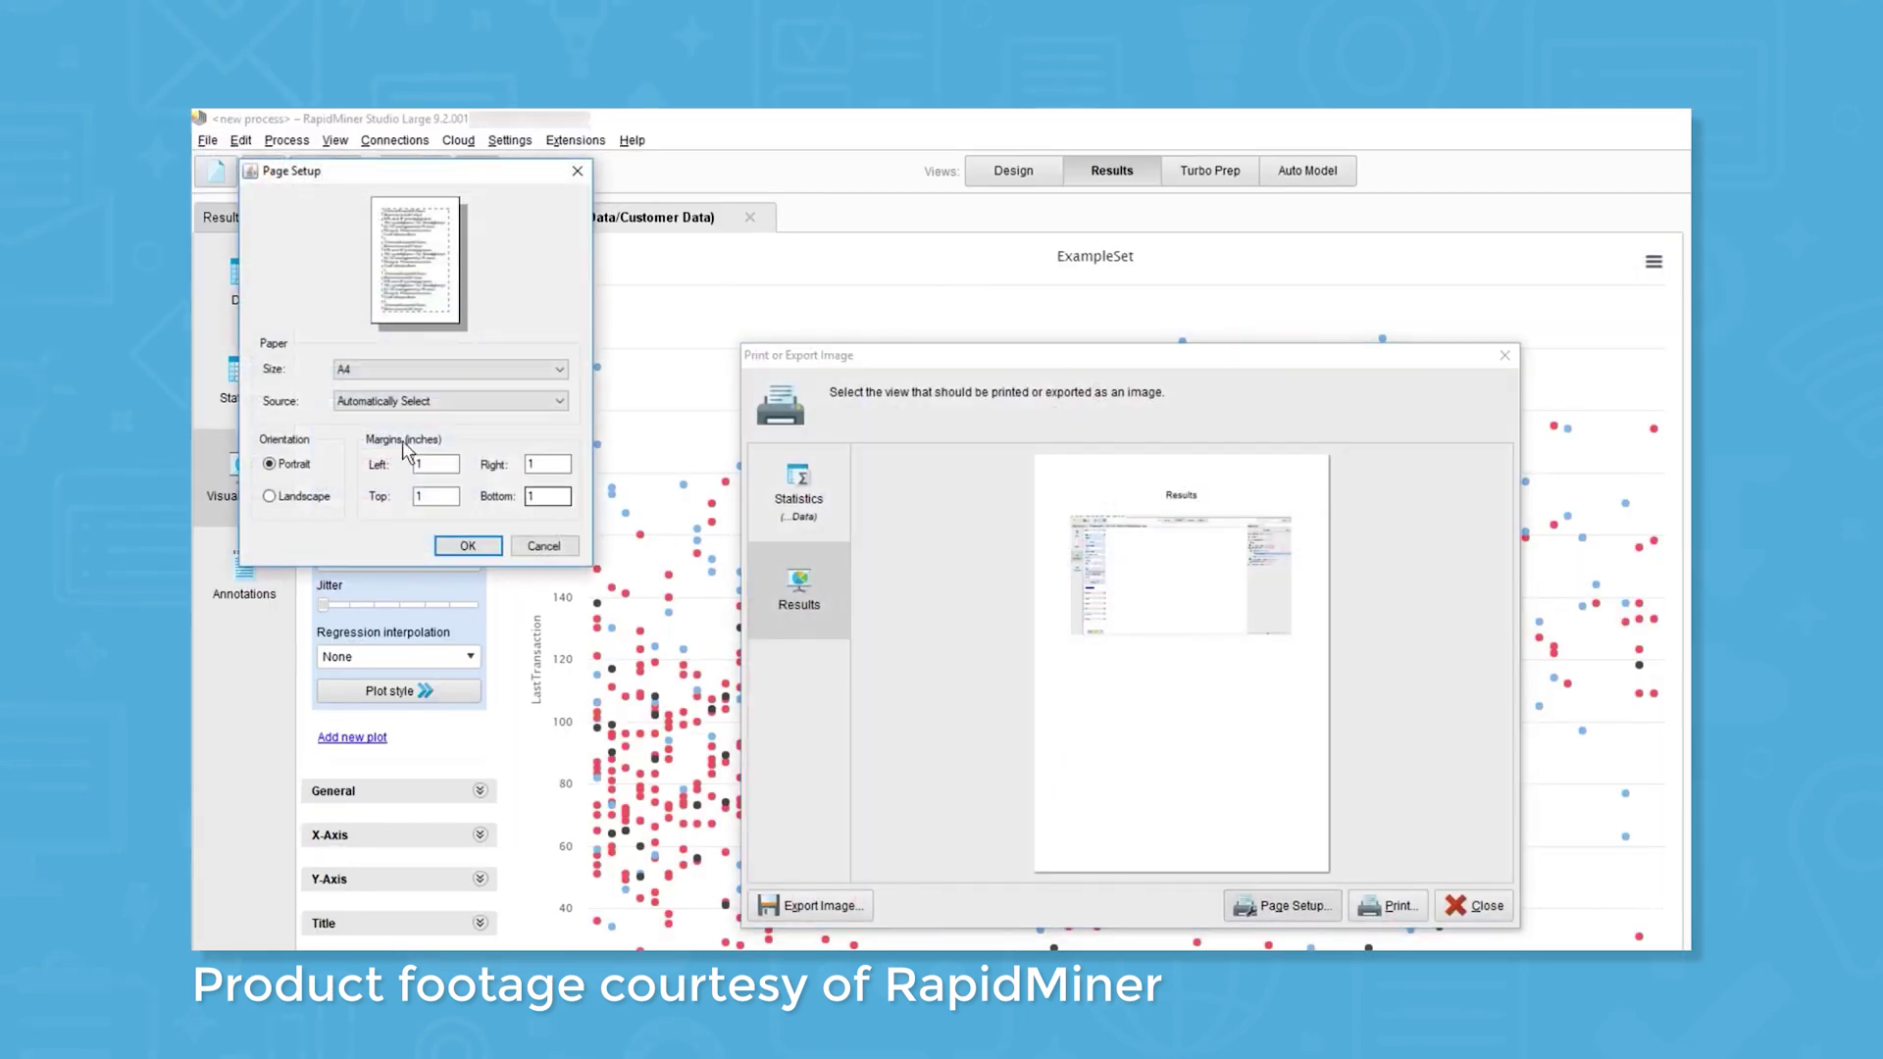
left_click(270, 497)
left_click(477, 544)
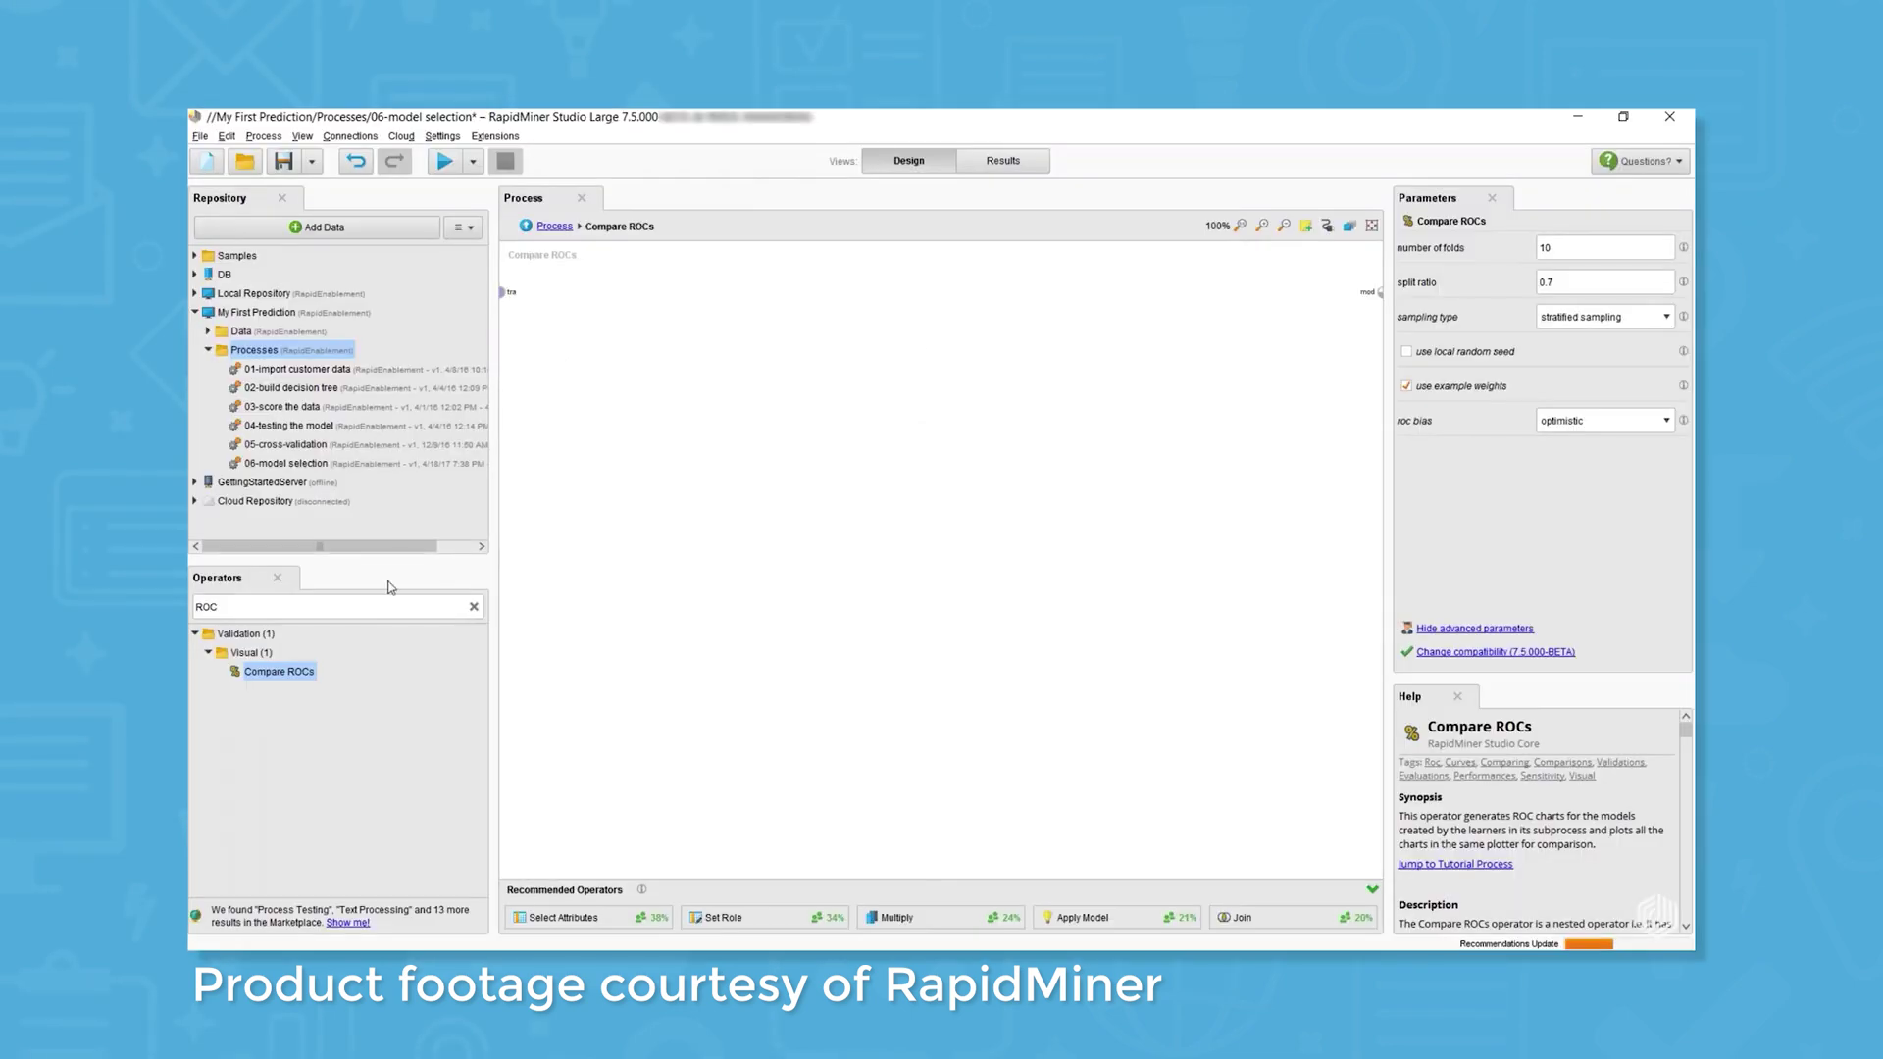
type("dec")
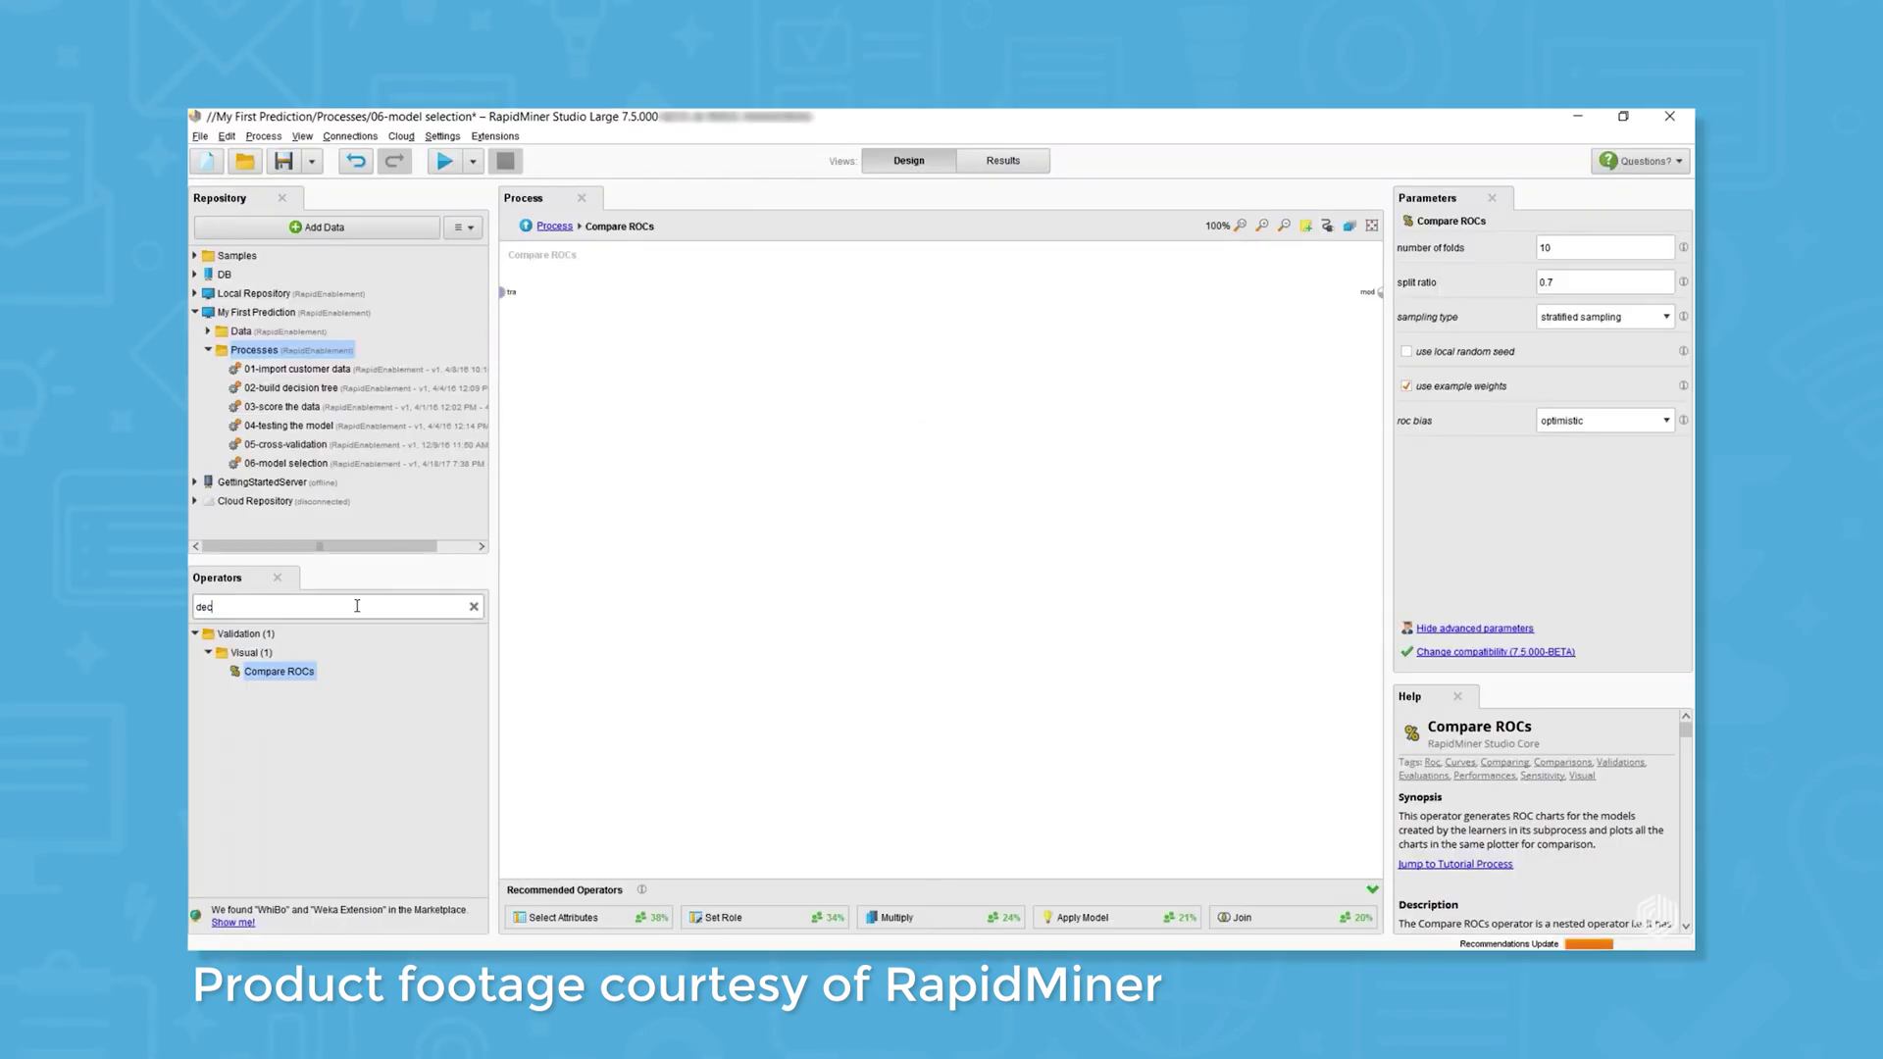
Add Decision Tree, Naive Bayes, k-NN, Rule Induction and Random Forest learners to the canvas.
left_click_drag(287, 803, 942, 301)
type("naive")
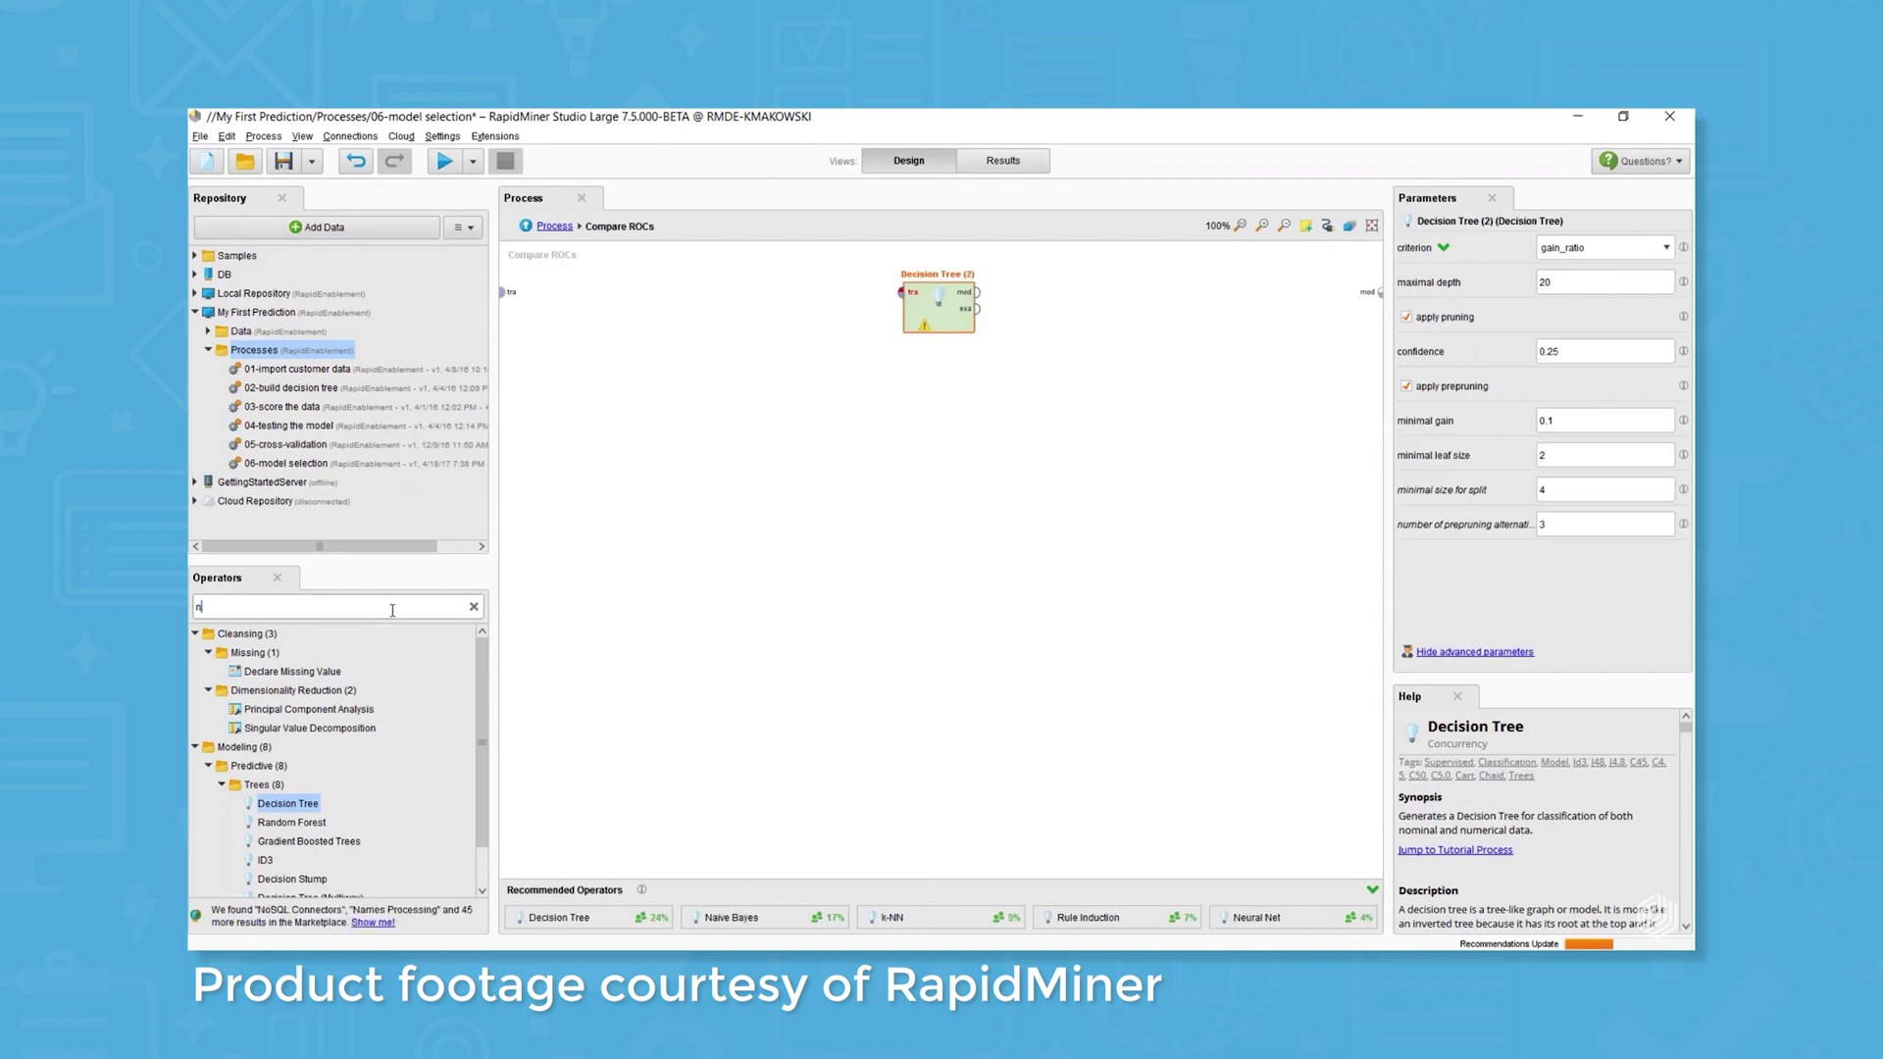
mouse_move(285, 690)
left_mouse_down()
mouse_move(938, 406)
mouse_move(938, 366)
left_mouse_up()
double_click(314, 606)
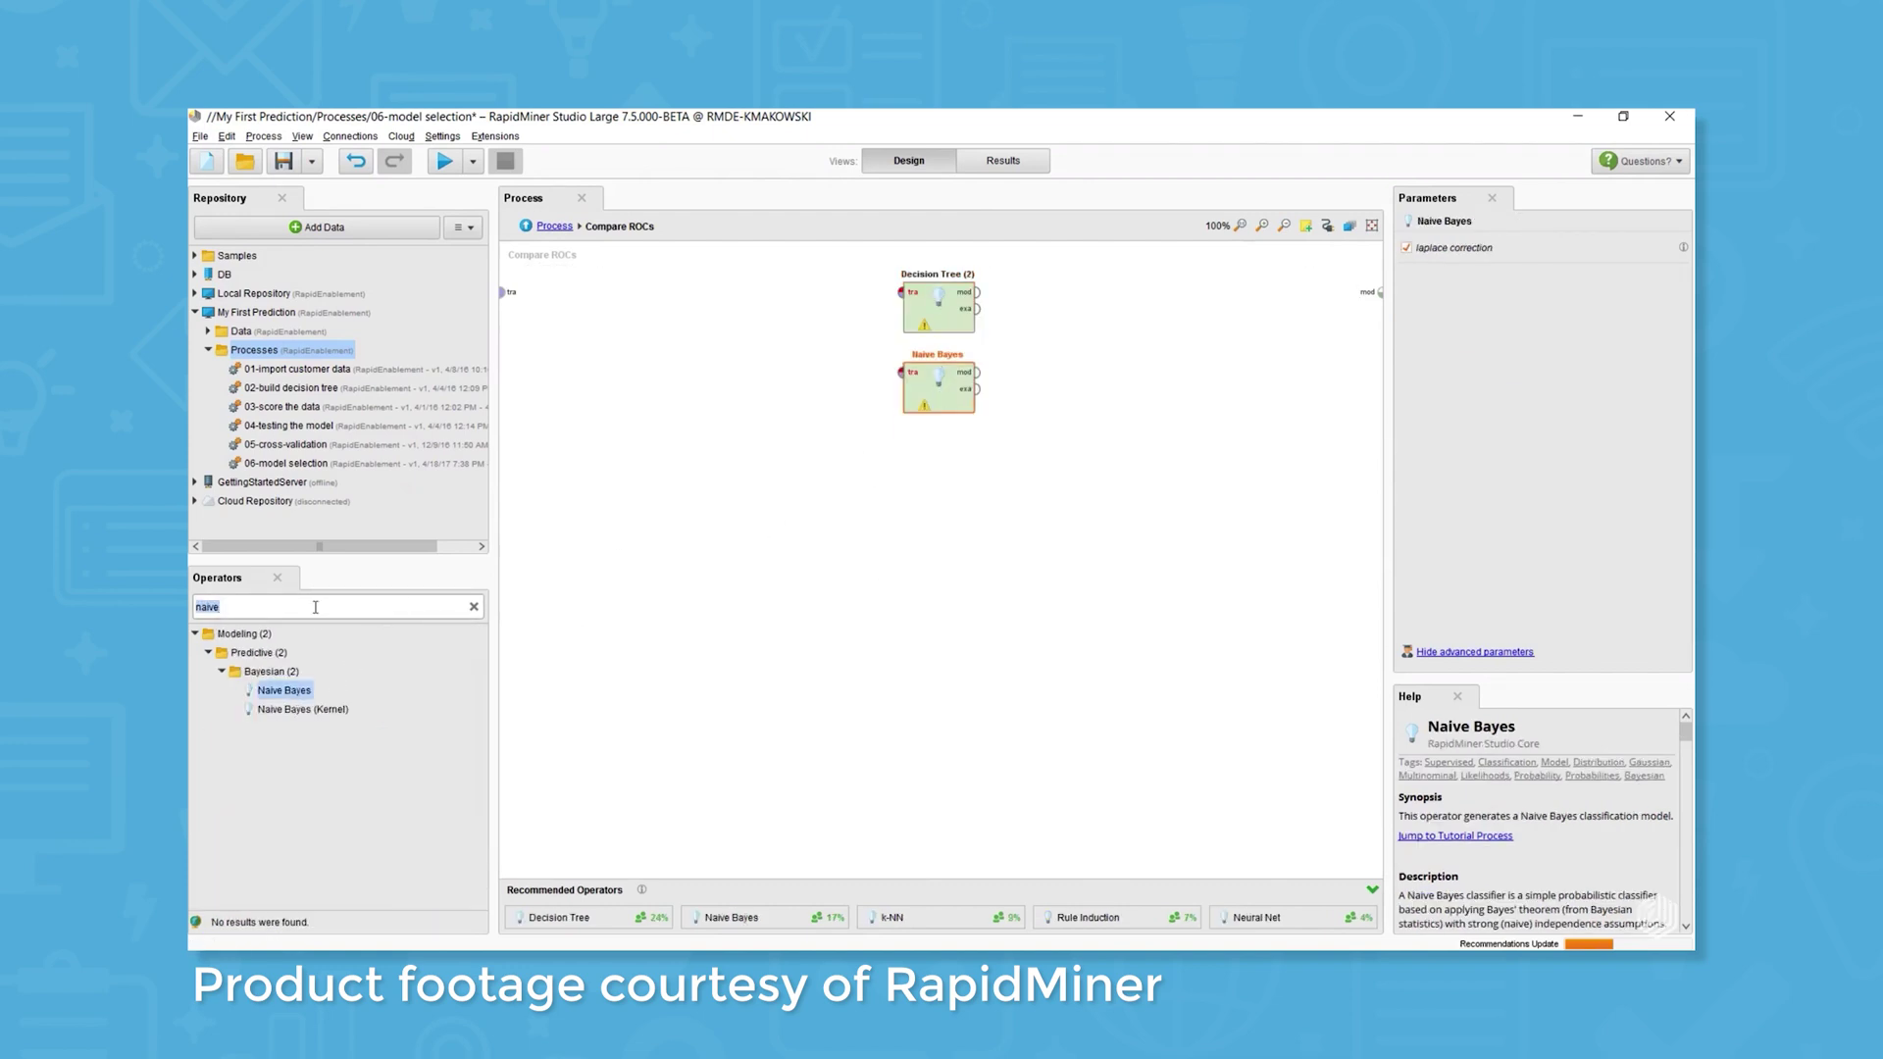
type("k-")
left_click_drag(267, 690, 937, 461)
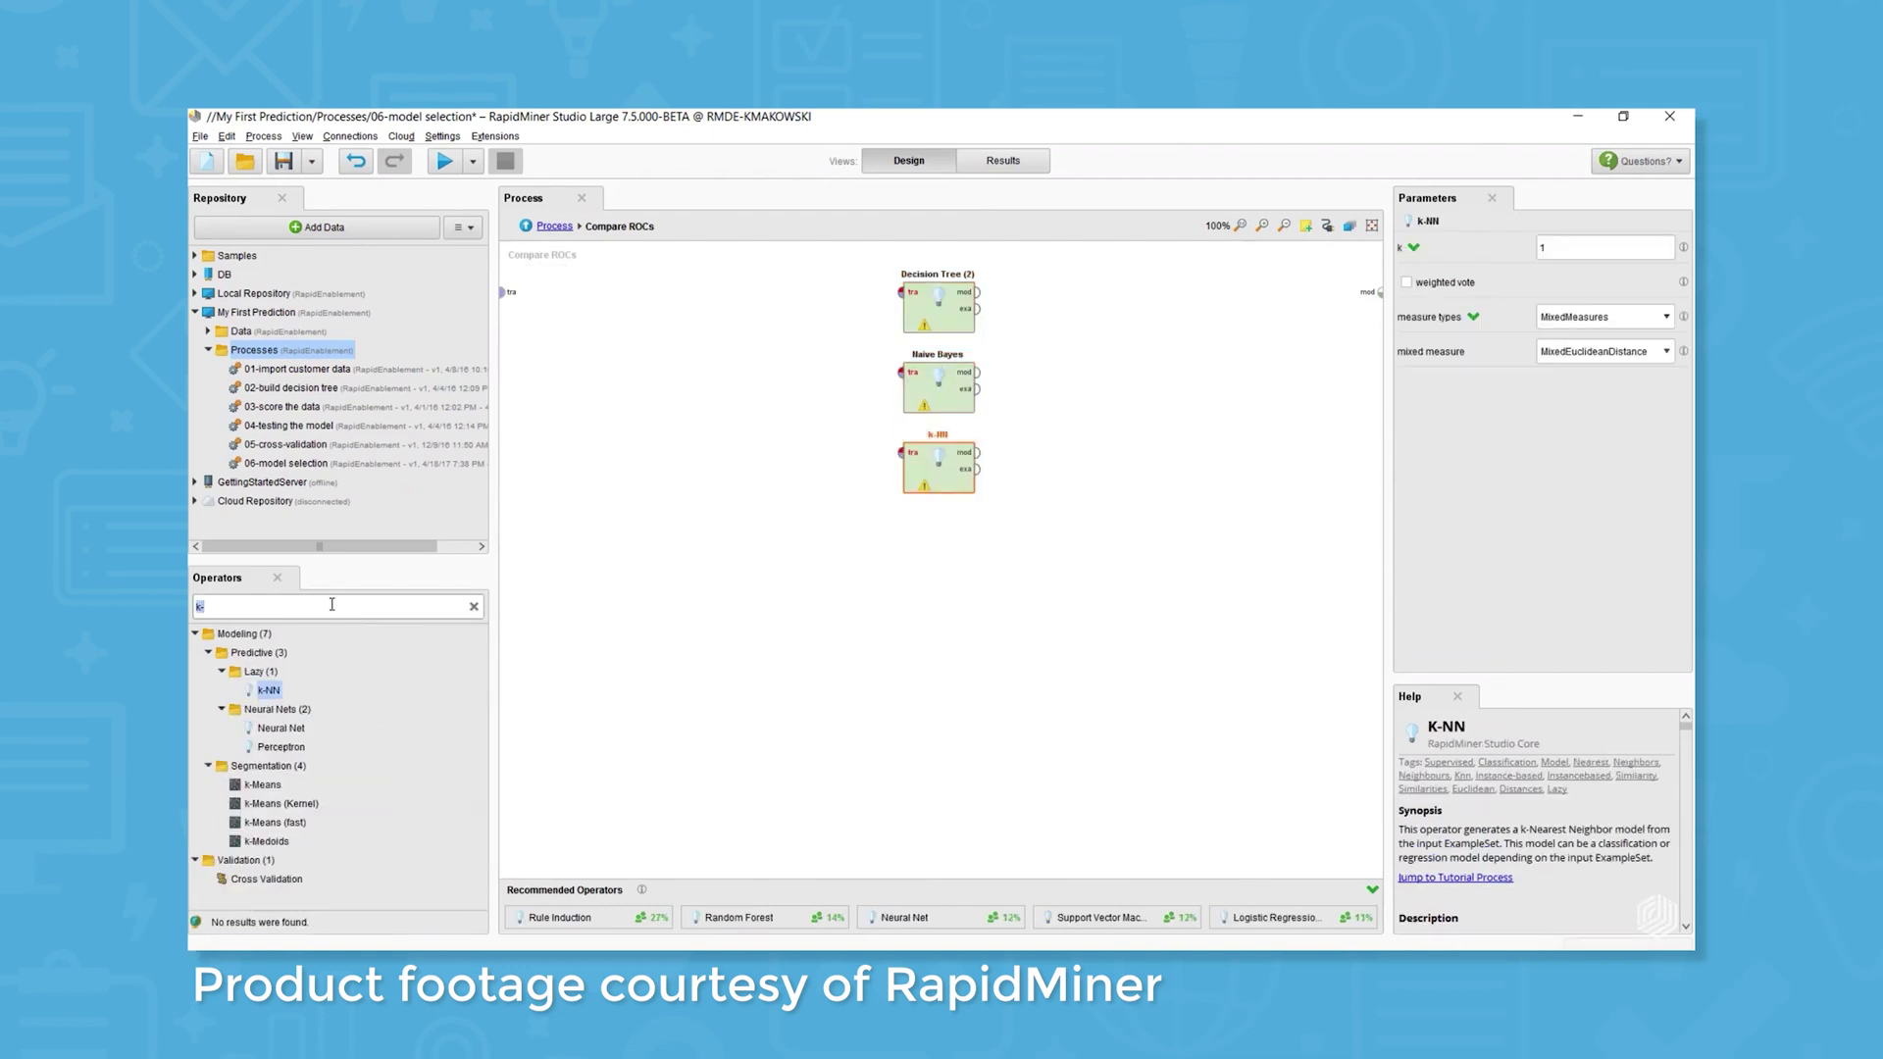
type("rule")
left_click_drag(280, 691, 937, 539)
double_click(299, 607)
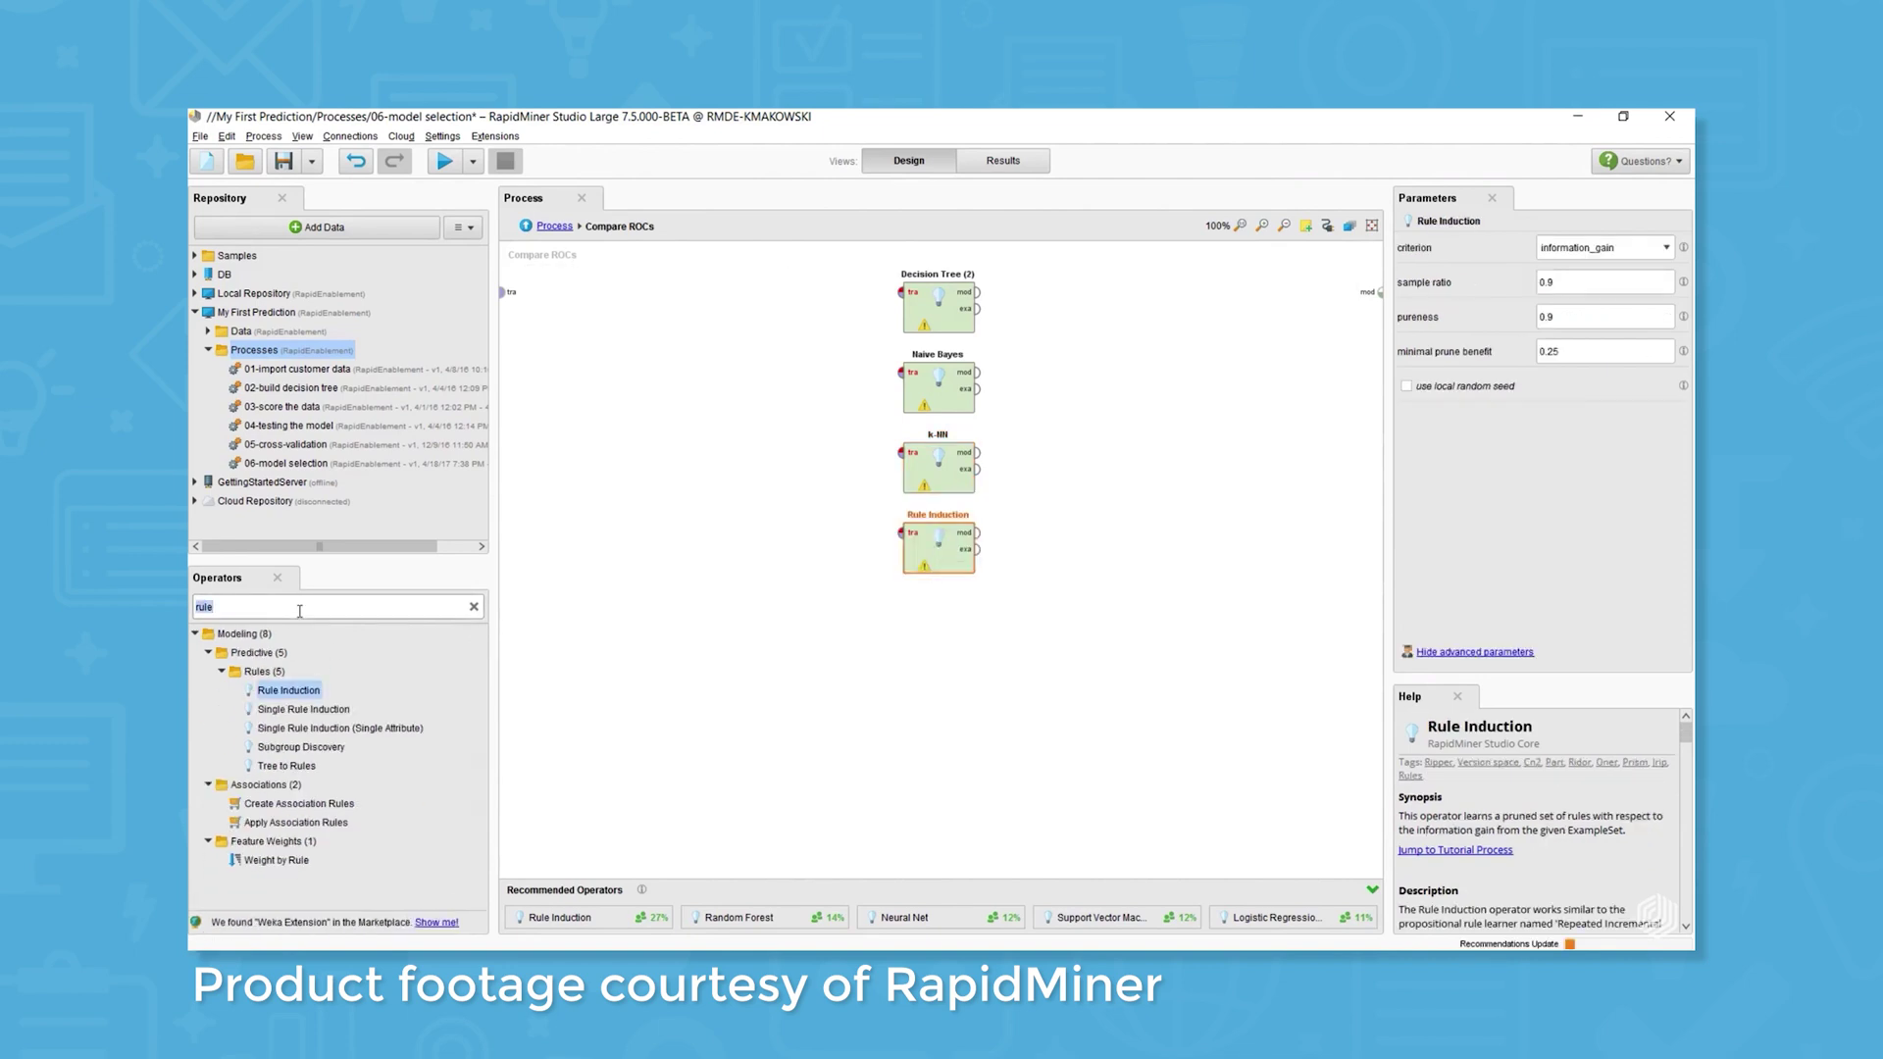
type("random")
left_click_drag(293, 840, 937, 619)
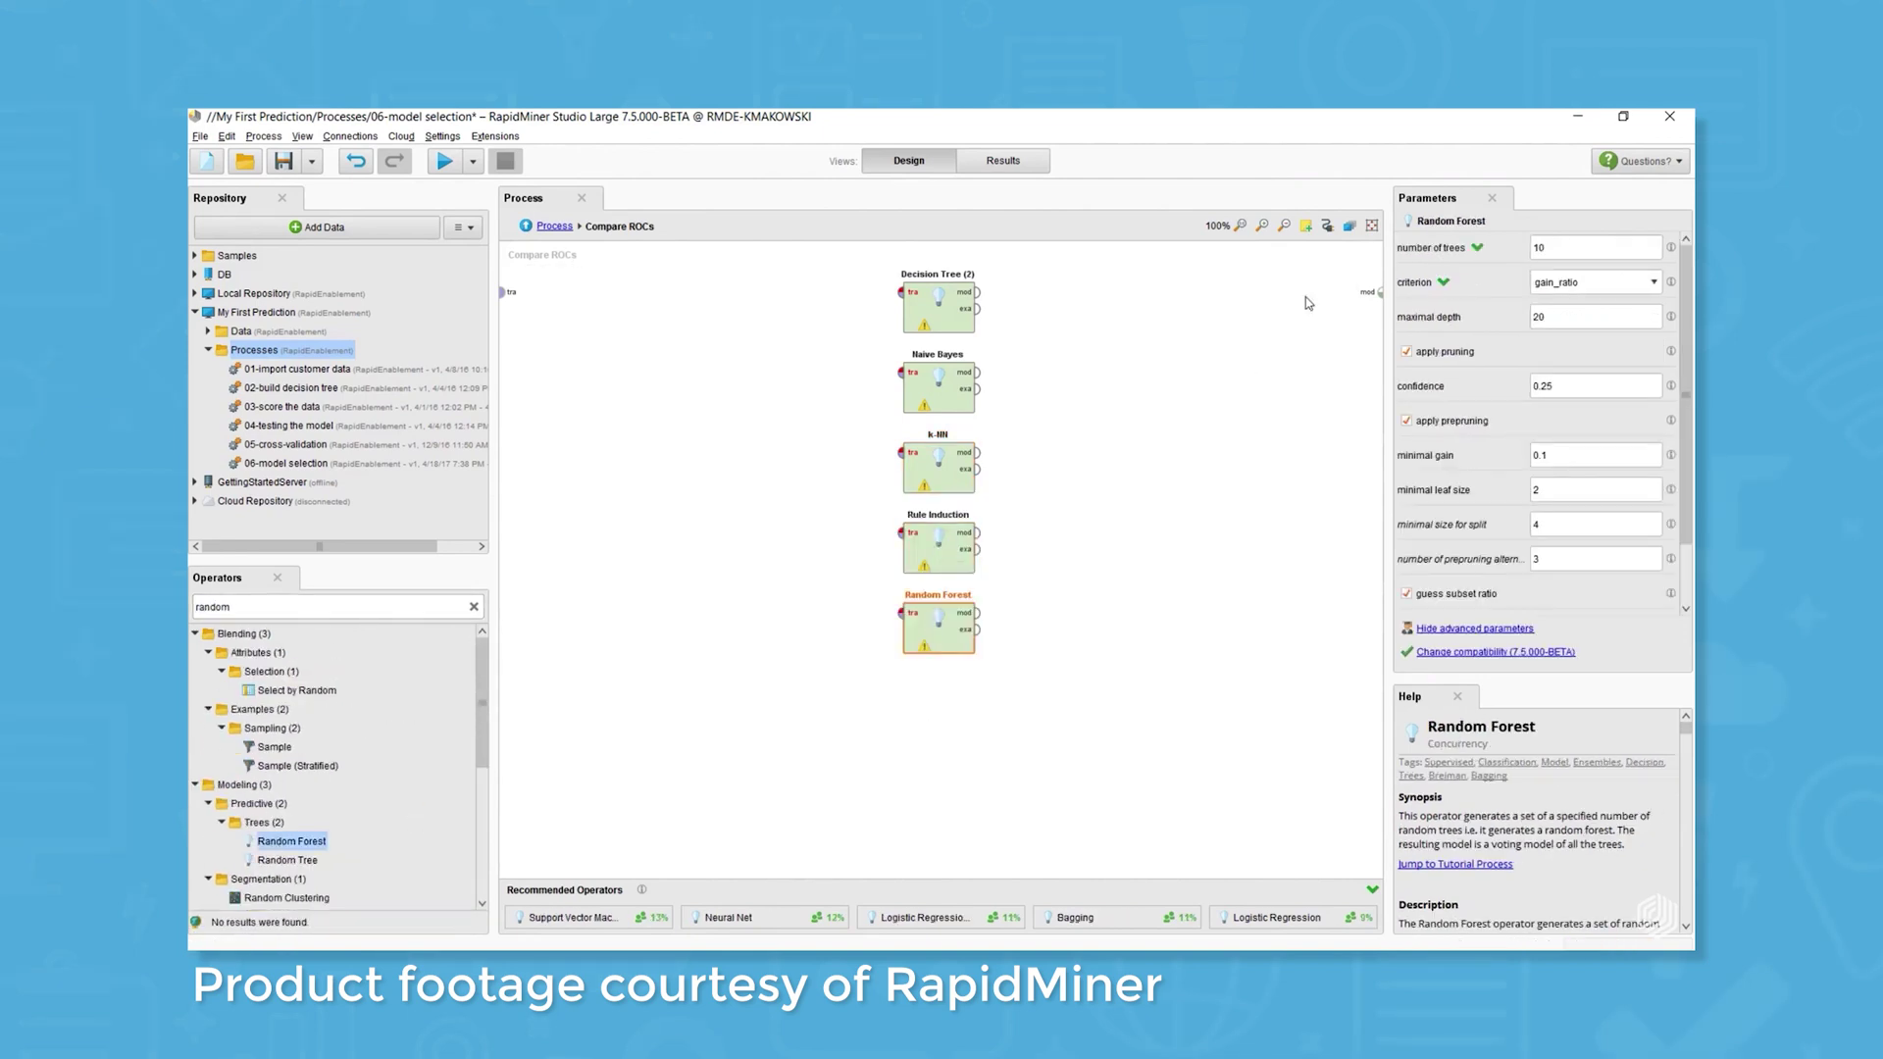
left_click(1325, 225)
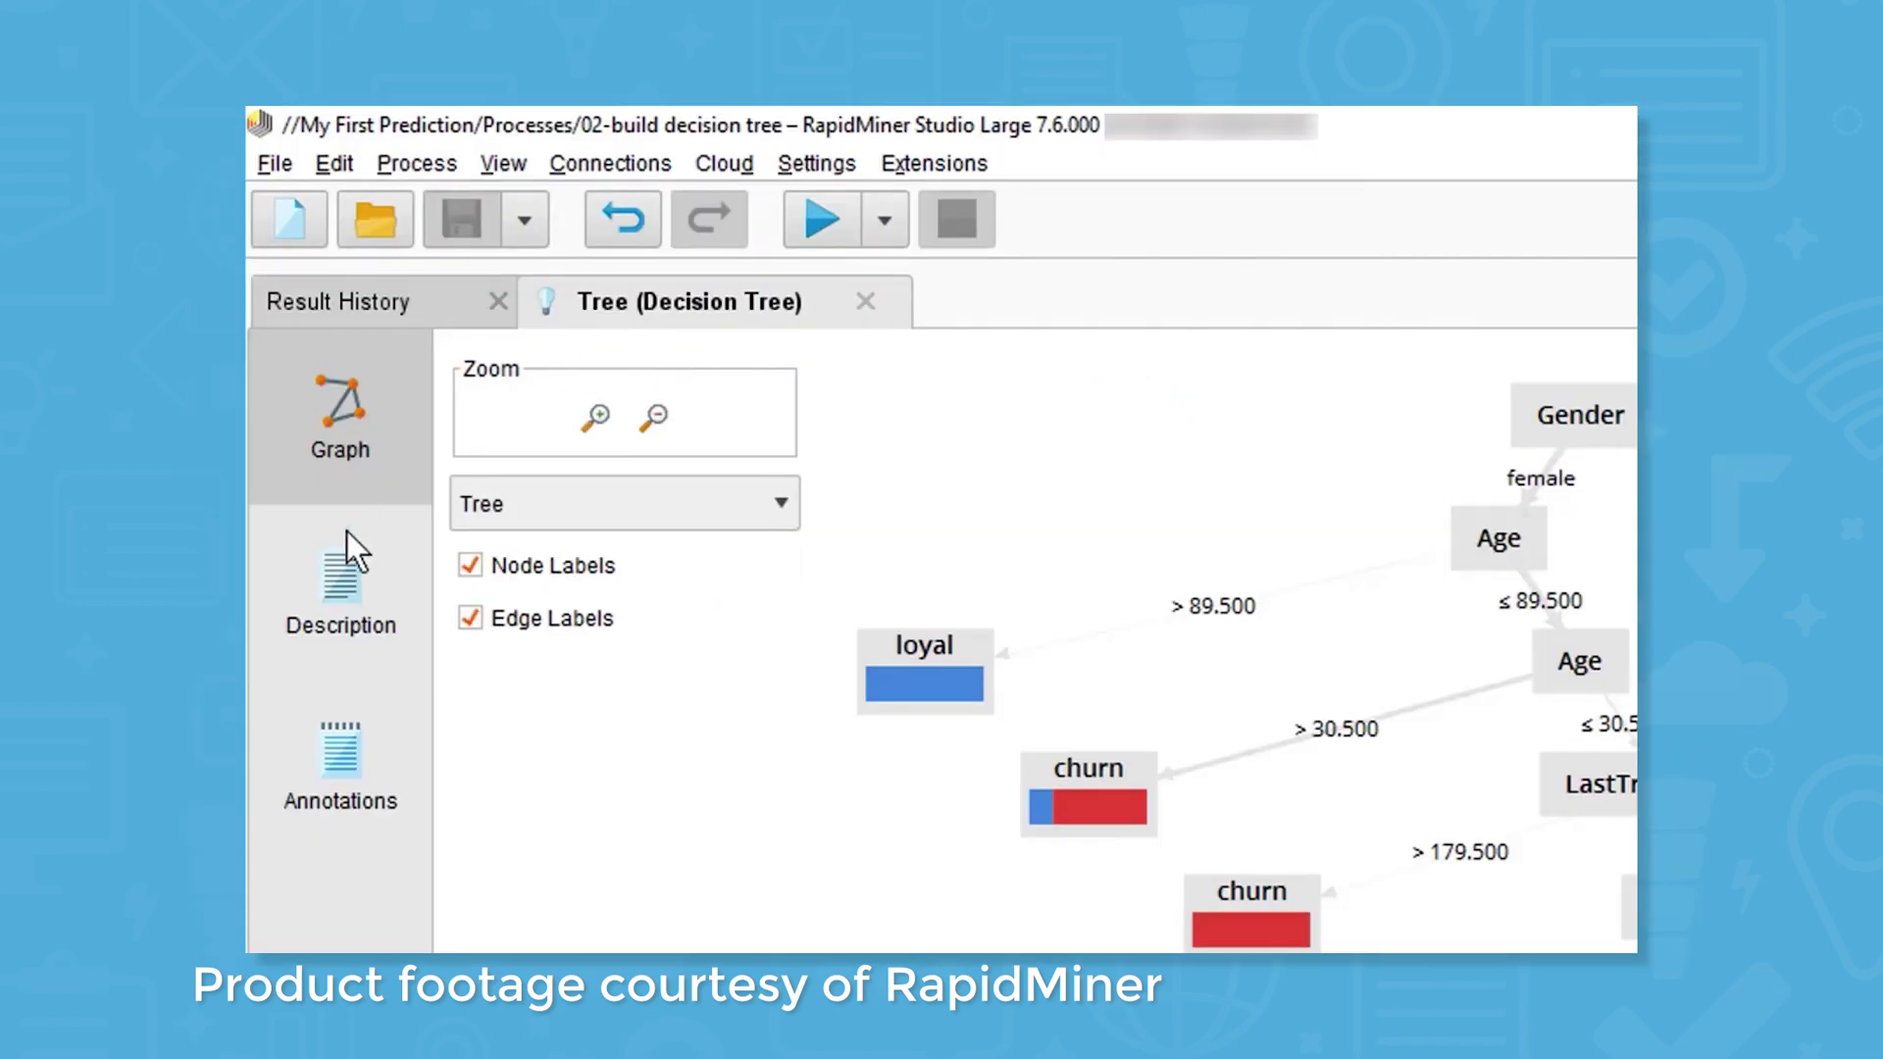
Show the decision tree's Description view listing text rules with leaf counts.
left_click(295, 590)
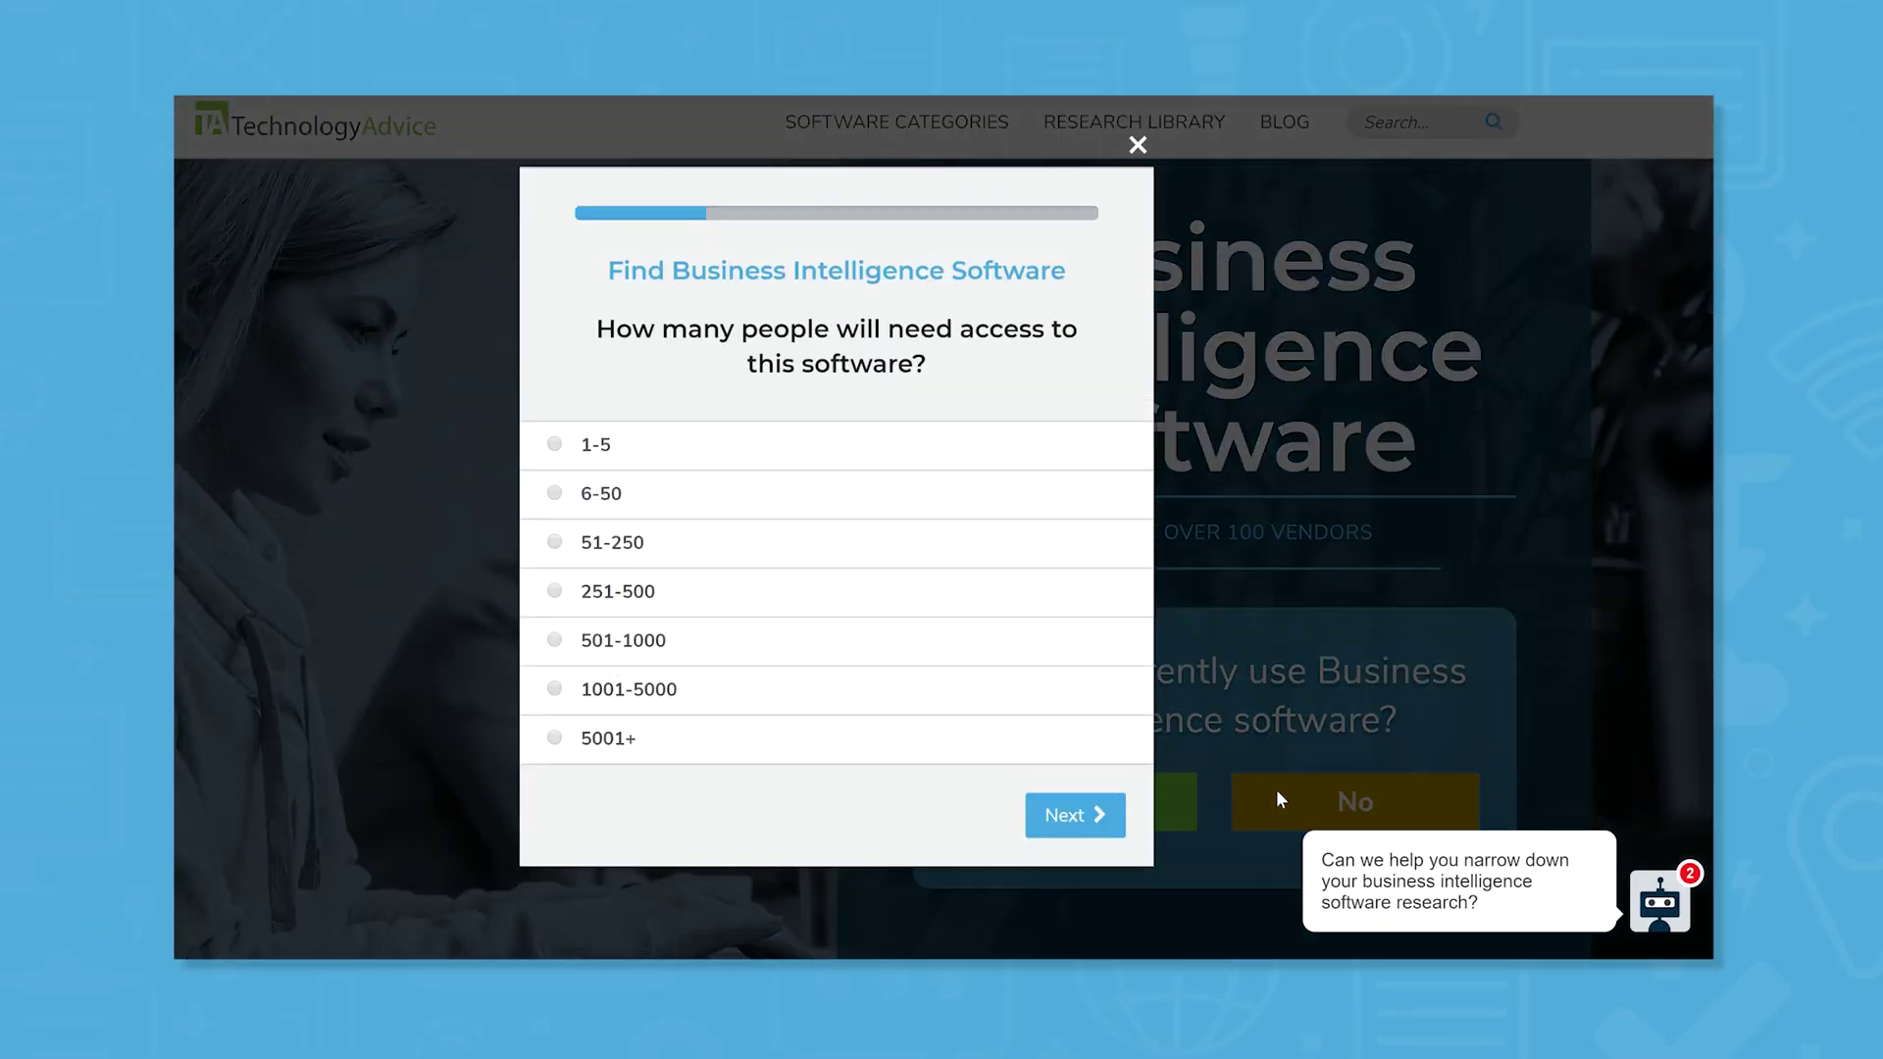
Advance past team size, pick an industry and reach the features checklist.
left_click(557, 541)
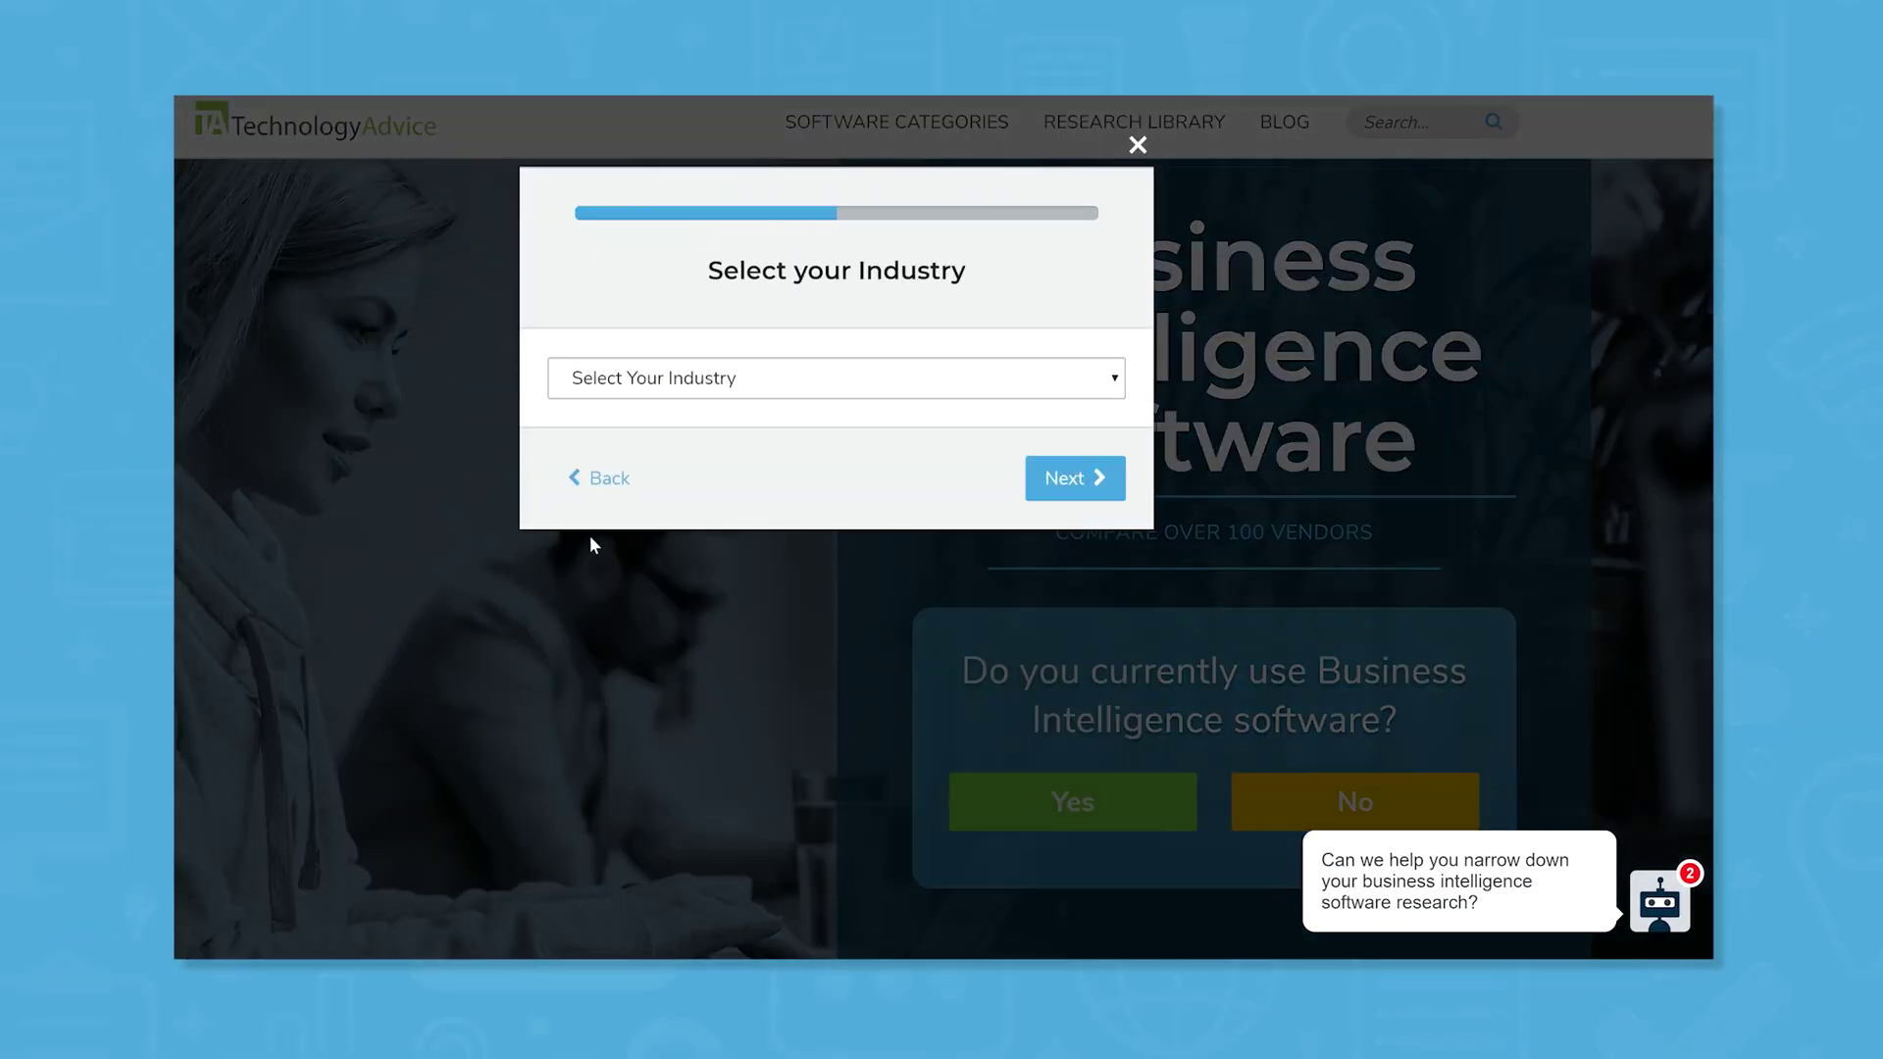
left_click(798, 391)
scroll(849, 576, "down", 3)
scroll(847, 575, "down", 3)
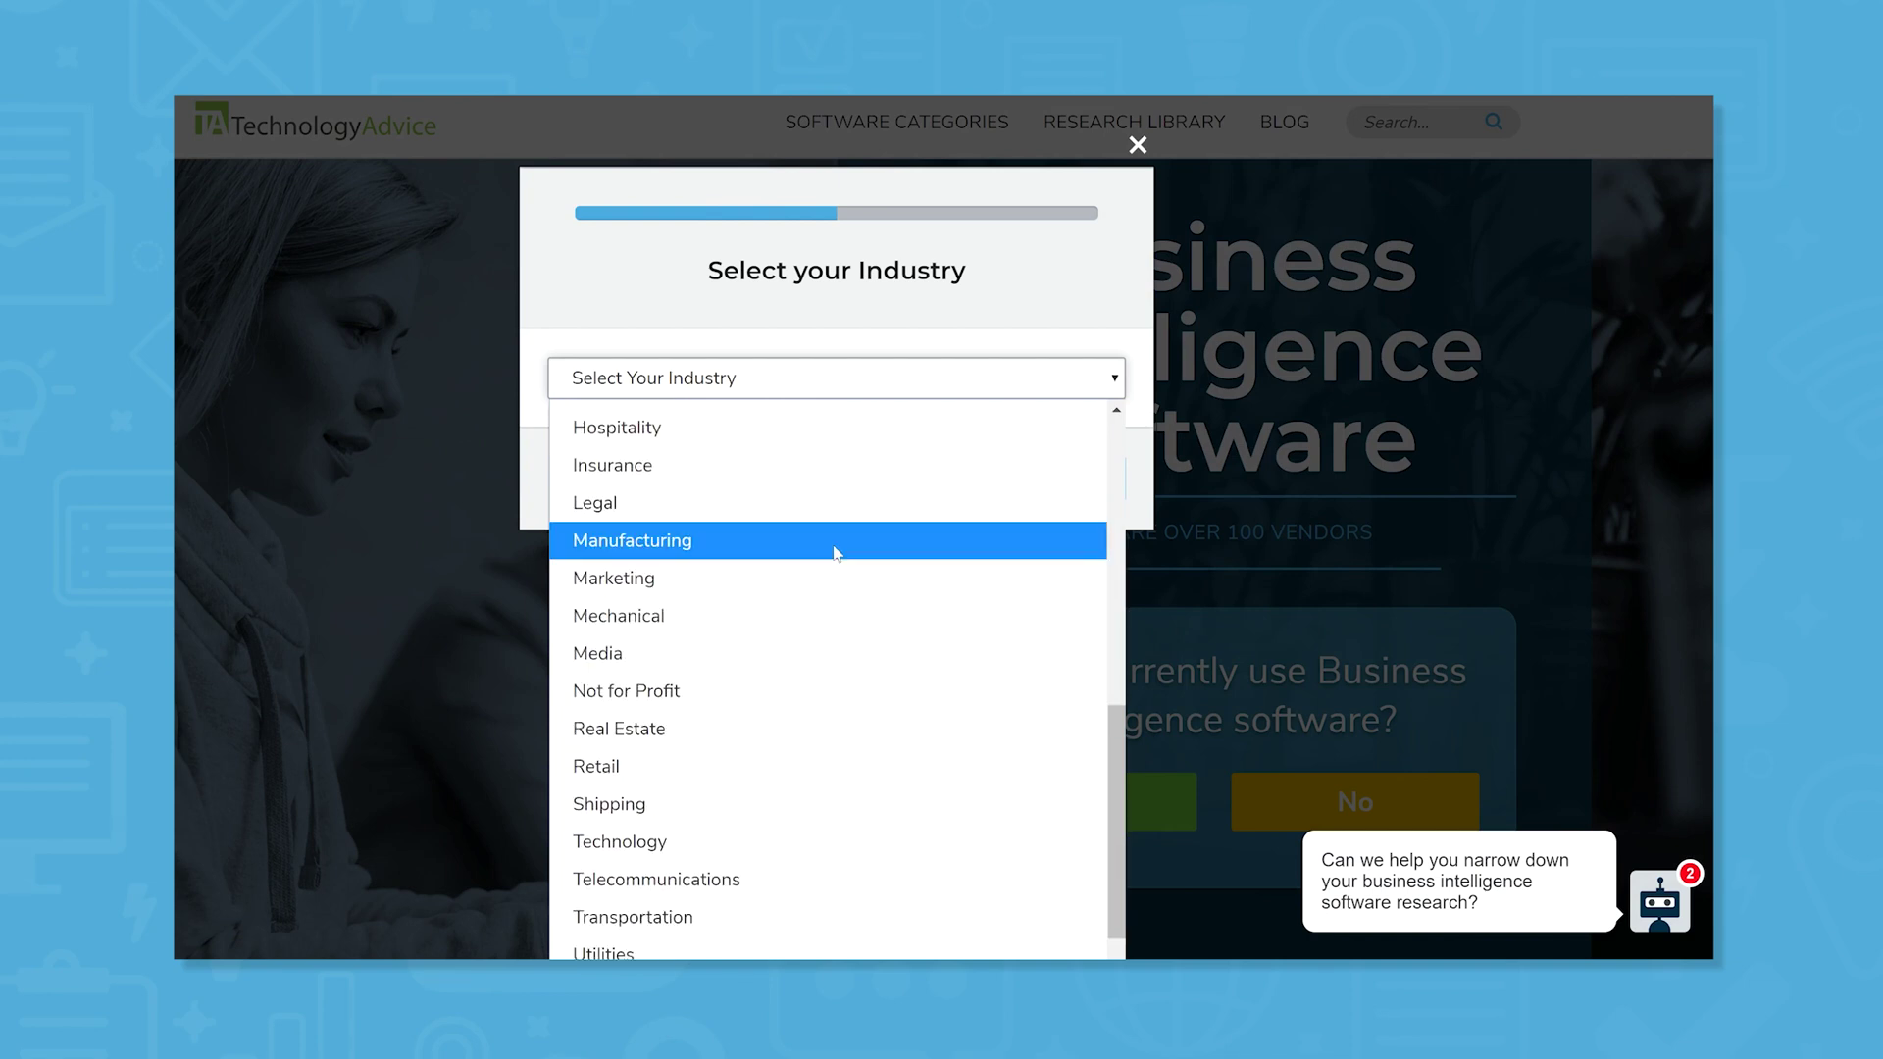
left_click(813, 646)
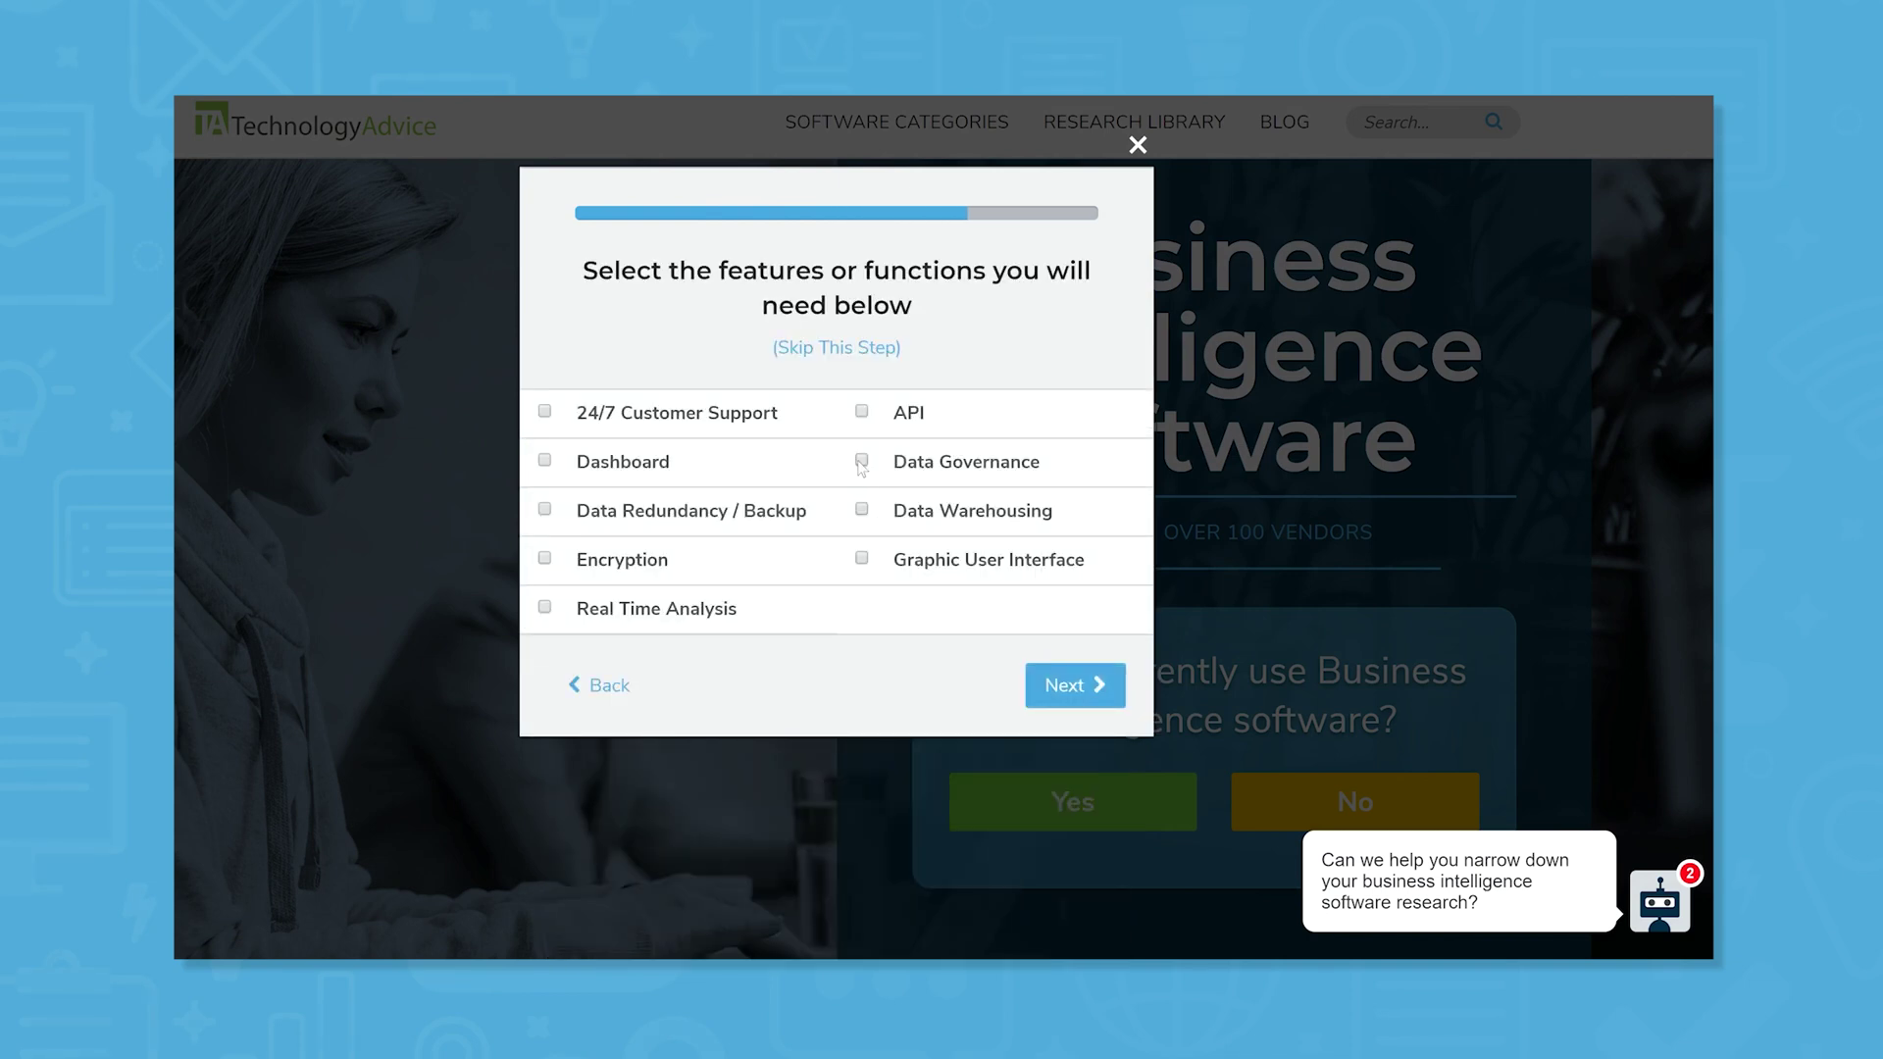